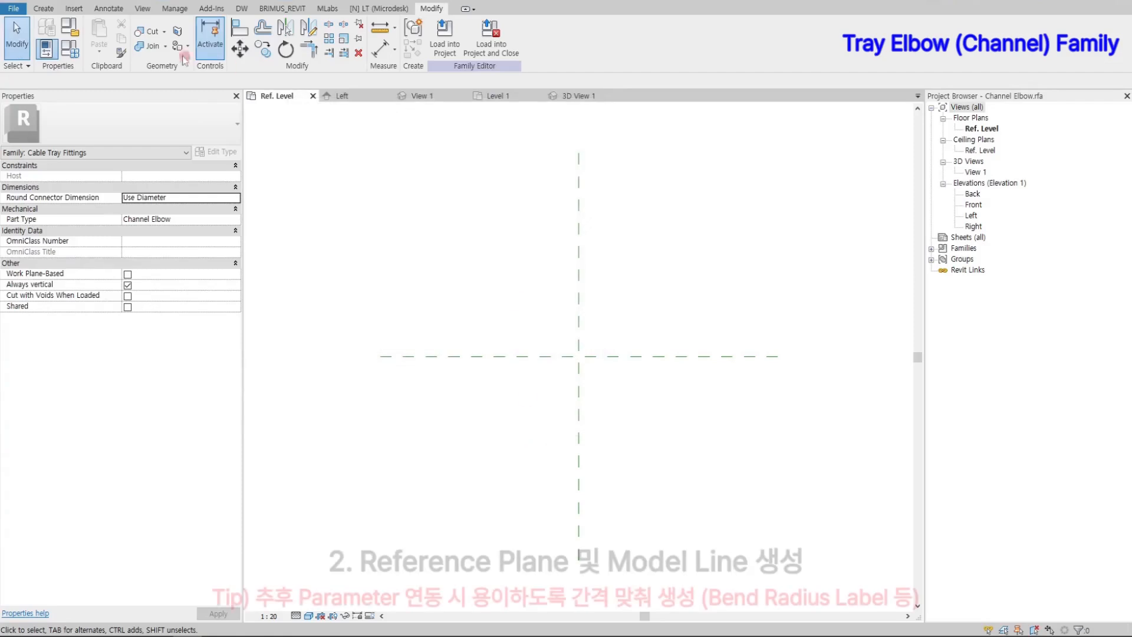
# Draw a horizontal reference plane 600 mm above the Center (Front/Back) plane.
pyautogui.click(665, 37)
pyautogui.click(384, 298)
pyautogui.click(768, 297)
pyautogui.write('600')
pyautogui.press('Return')
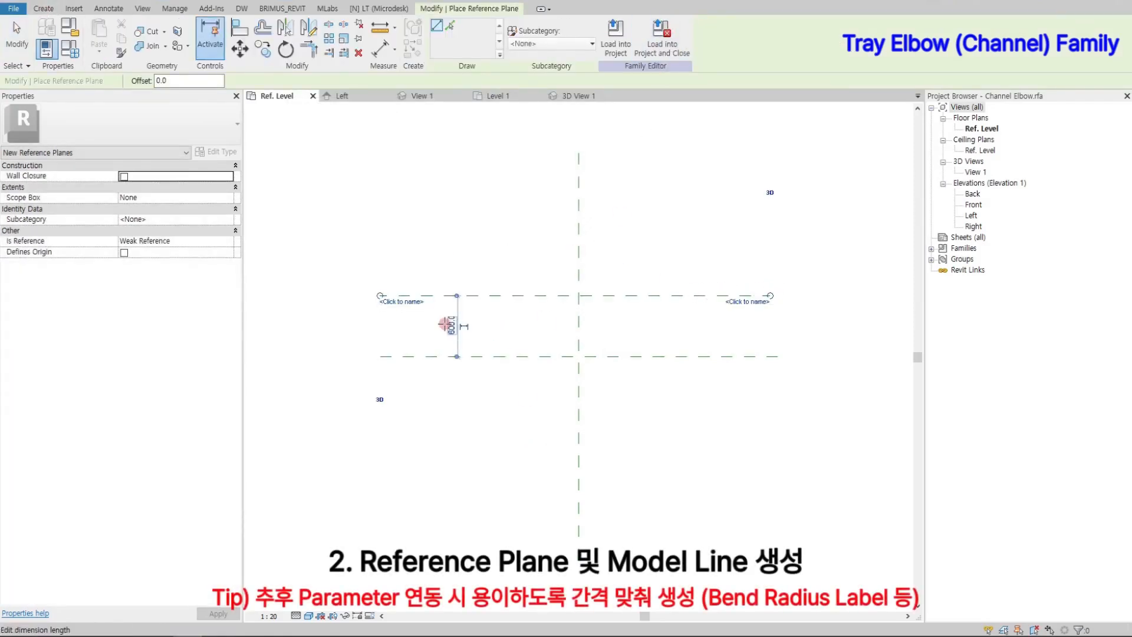
# Draw a vertical reference plane 600 mm to the left of the Center (Left/Right) plane.
pyautogui.click(521, 215)
pyautogui.click(528, 527)
pyautogui.click(553, 268)
pyautogui.write('600')
pyautogui.press('Return')
# Add a second vertical reference plane 100 mm farther left of the new vertical plane.
pyautogui.click(501, 209)
pyautogui.click(501, 533)
pyautogui.click(508, 266)
pyautogui.write('100')
pyautogui.press('Return')
# Add a second horizontal reference plane 100 mm above the upper horizontal plane.
pyautogui.click(380, 276)
pyautogui.click(740, 276)
pyautogui.click(450, 286)
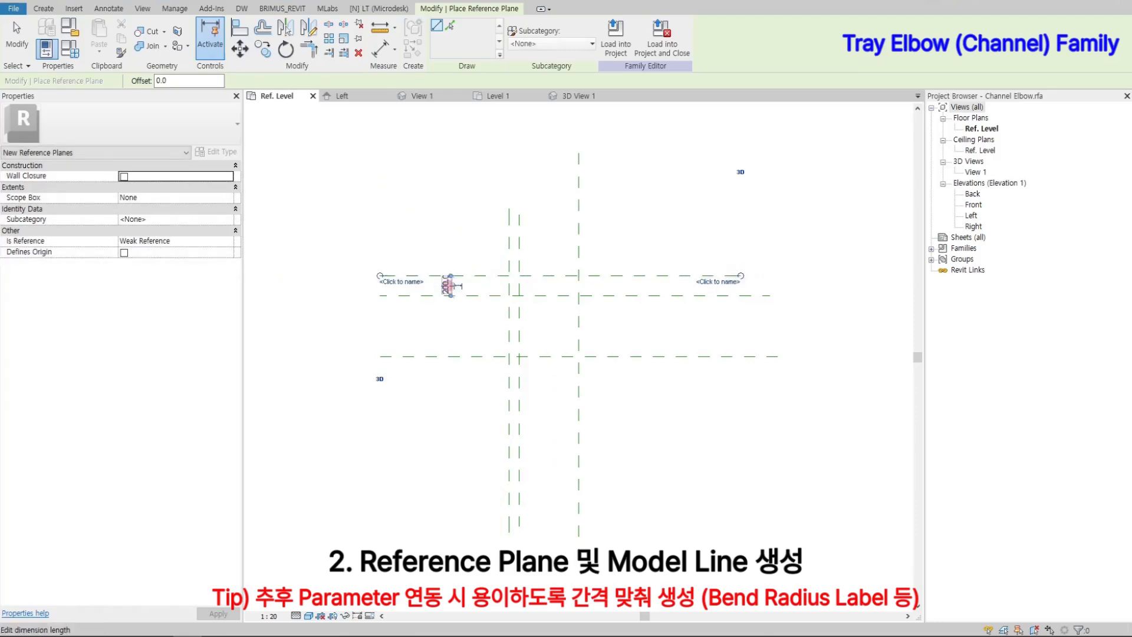
pyautogui.write('100')
pyautogui.press('Return')
pyautogui.press('Escape')
pyautogui.press('Escape')
# Draw two 100 mm model lines on the centre planes, one between the left pair of reference planes and one between the upper pair.
pyautogui.click(50, 9)
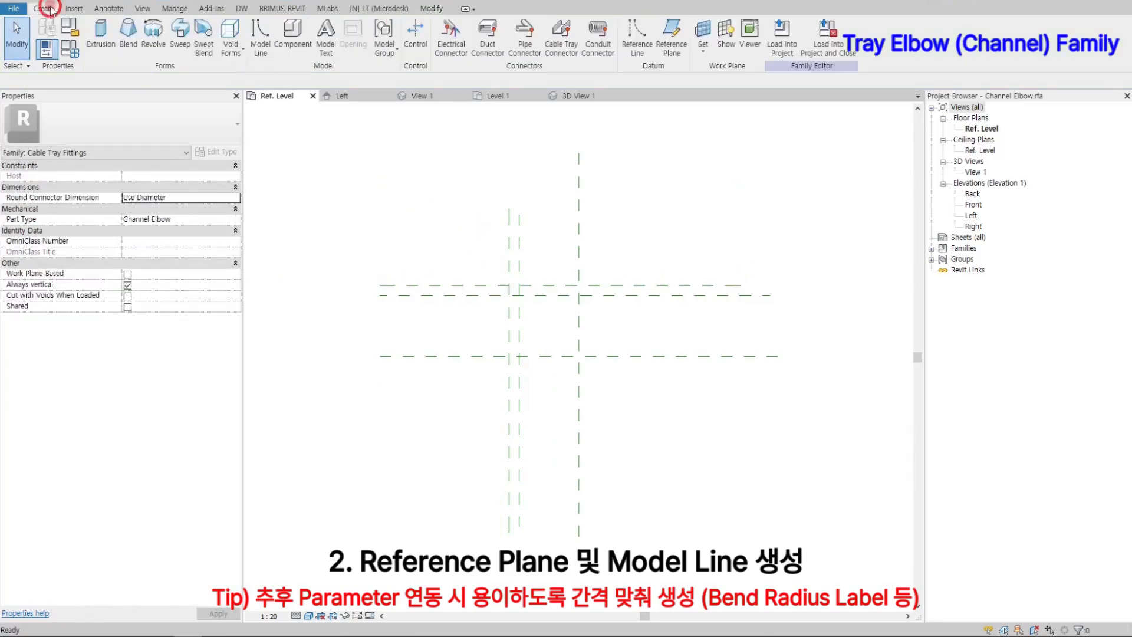
pyautogui.click(261, 35)
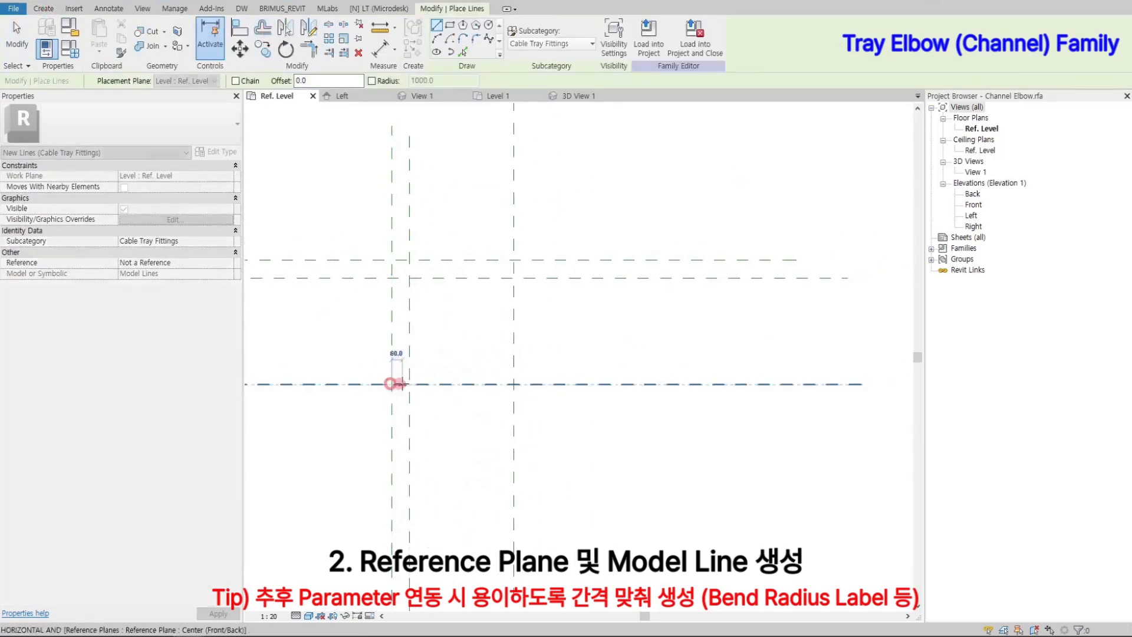
pyautogui.click(410, 384)
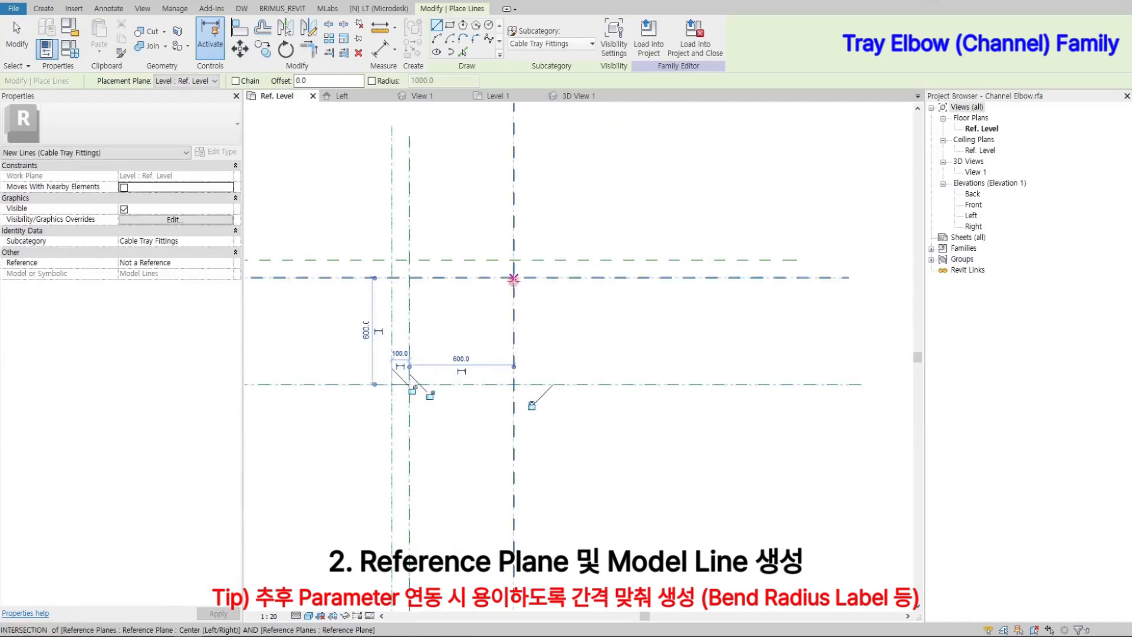
pyautogui.click(513, 260)
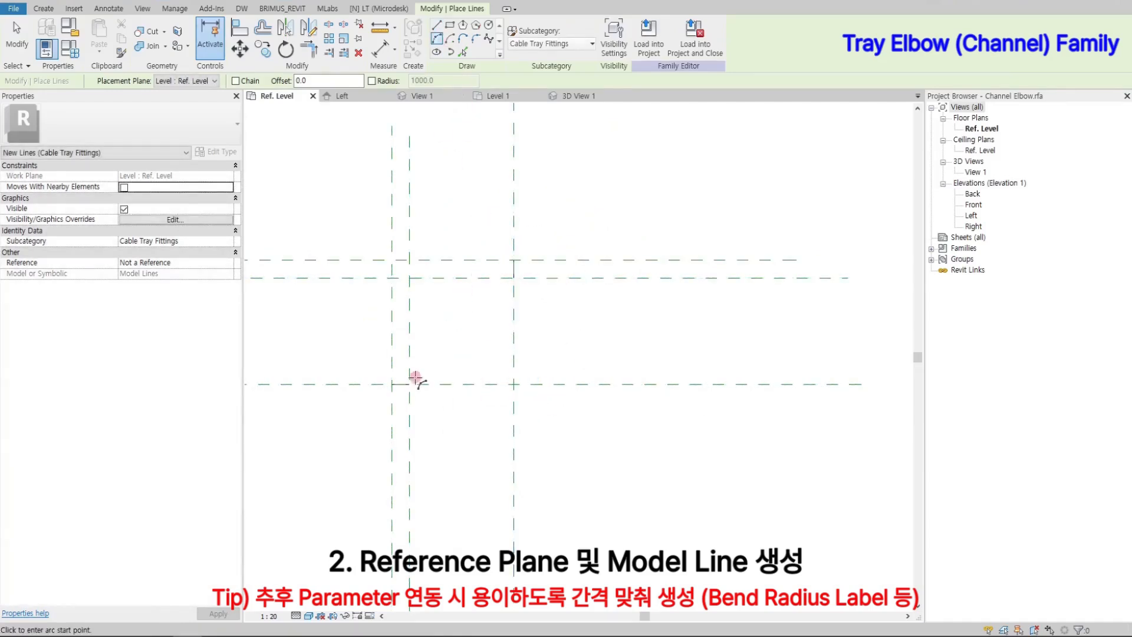
# Connect the inner ends of the two short model lines with a tangent 90° arc of 600 mm radius.
pyautogui.click(410, 384)
pyautogui.click(514, 278)
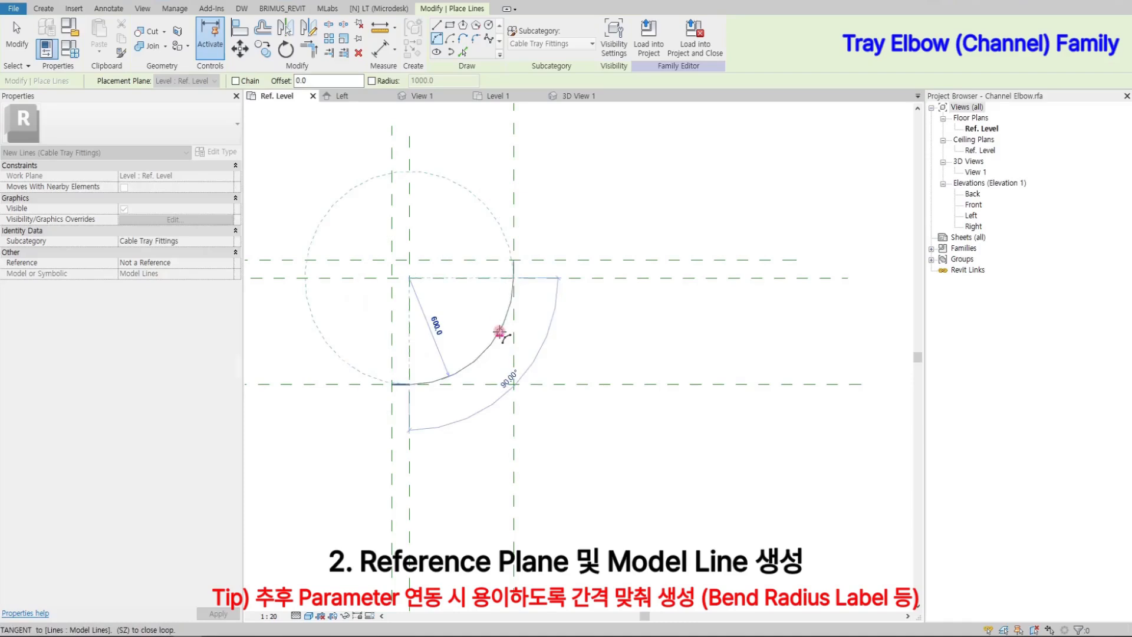
pyautogui.click(499, 333)
pyautogui.press('Escape')
pyautogui.press('Escape')
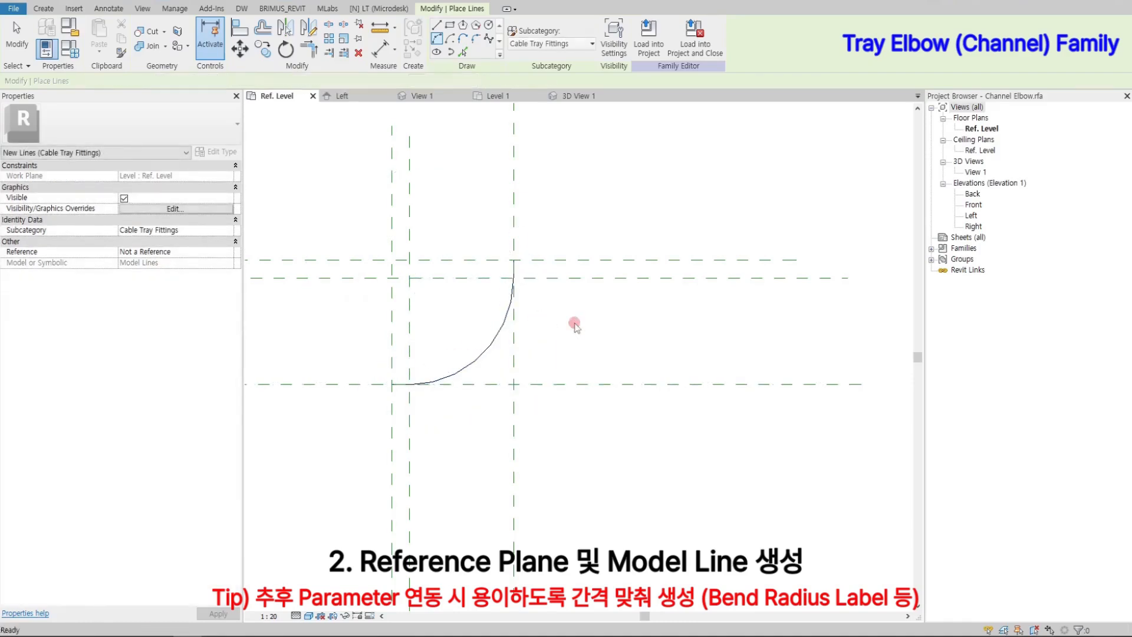
# Dimension the gap between the two left vertical planes and the distance from the outermost one to the Center (Left/Right) plane.
pyautogui.moveTo(576, 323); pyautogui.dragTo(671, 333, button='middle')
pyautogui.click(381, 50)
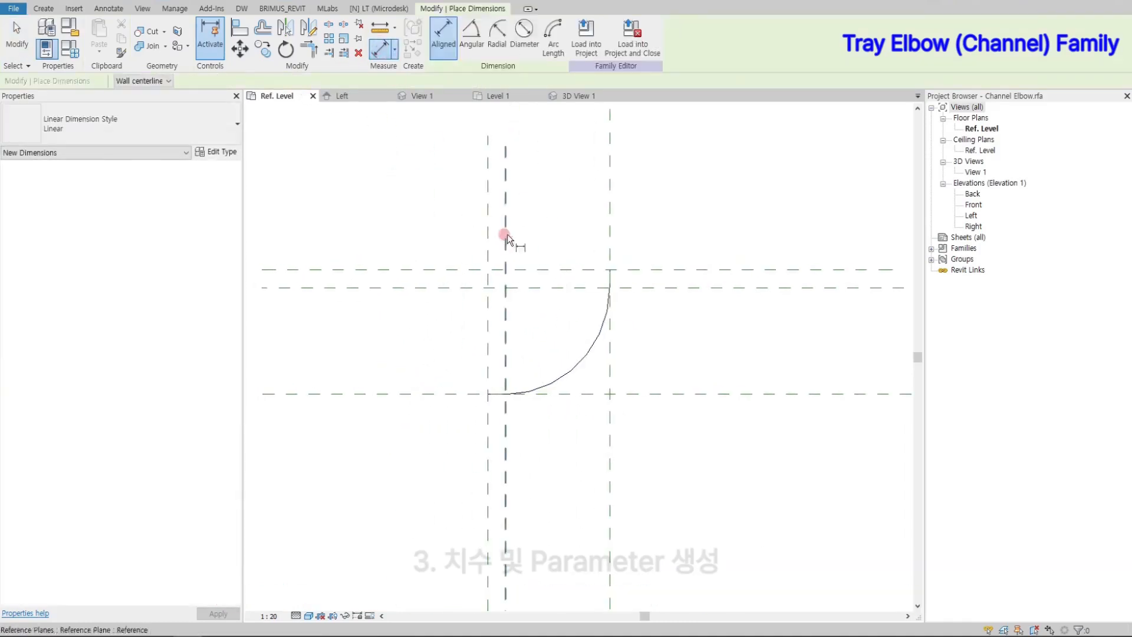
pyautogui.click(488, 246)
pyautogui.click(506, 243)
pyautogui.click(563, 179)
pyautogui.moveTo(564, 179); pyautogui.dragTo(528, 270, button='middle')
pyautogui.click(452, 229)
pyautogui.click(573, 228)
pyautogui.click(685, 190)
# Dimension the length of the short vertical model line at the arc's upper end.
pyautogui.moveTo(498, 388); pyautogui.dragTo(572, 325, button='middle')
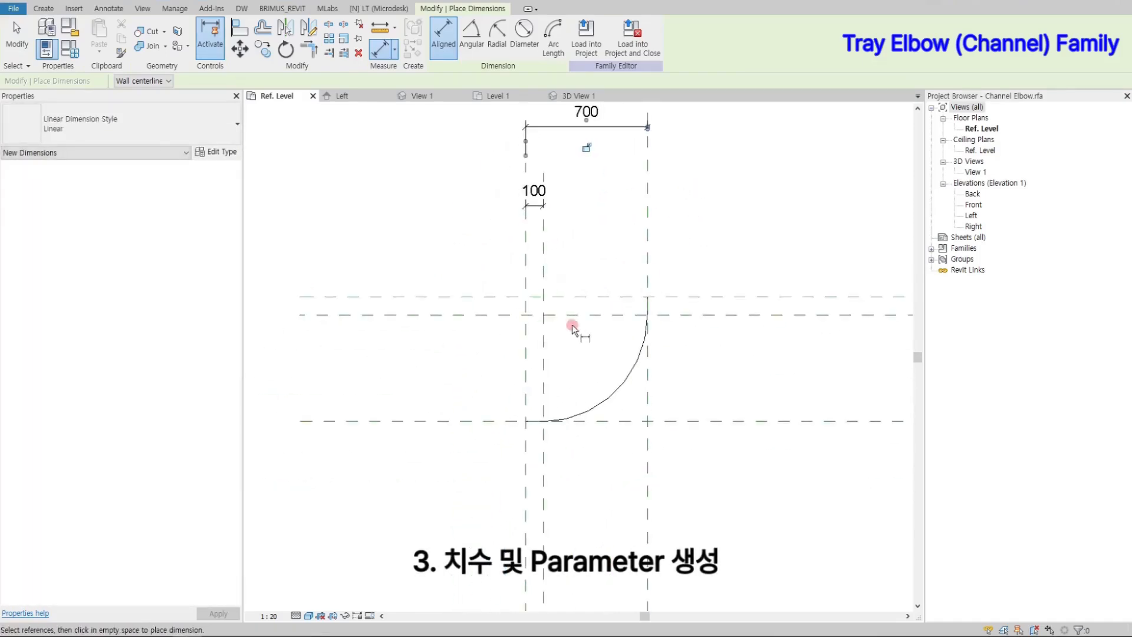
pyautogui.scroll(4, 648, 296)
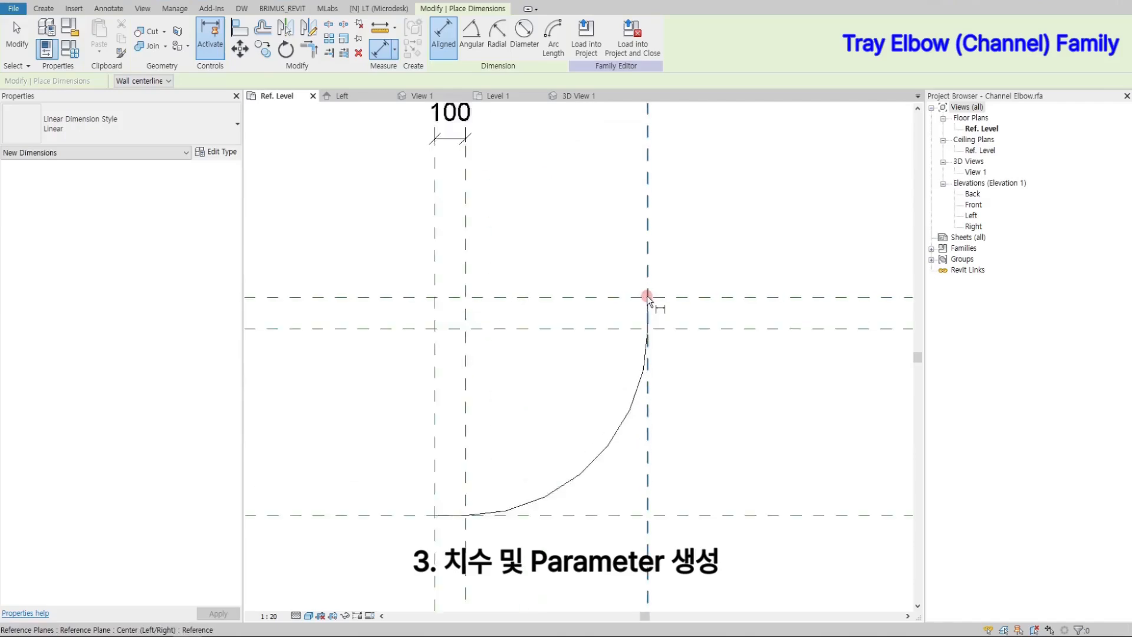
pyautogui.press('Tab')
pyautogui.press('Tab')
pyautogui.click(650, 345)
pyautogui.scroll(-3, 832, 473)
pyautogui.moveTo(833, 500); pyautogui.dragTo(659, 388, button='middle')
pyautogui.click(670, 437)
pyautogui.press('Escape')
pyautogui.press('Escape')
# Add an angular dimension between the two short straight model lines.
pyautogui.scroll(-2, 647, 422)
pyautogui.click(394, 52)
pyautogui.click(422, 97)
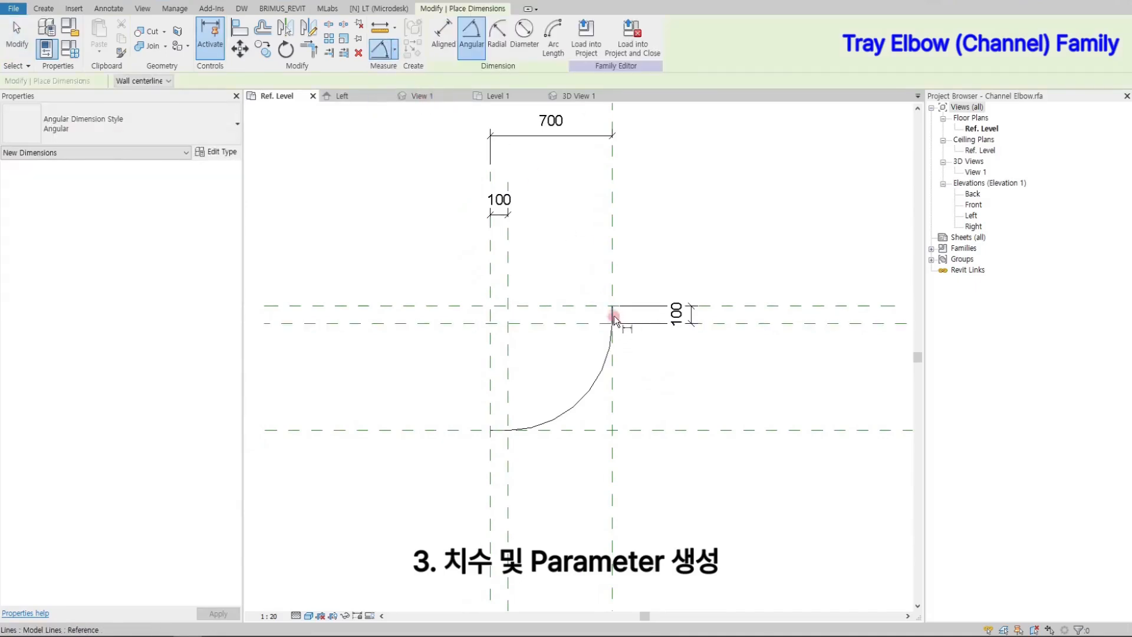
pyautogui.click(613, 316)
pyautogui.click(499, 431)
pyautogui.click(398, 504)
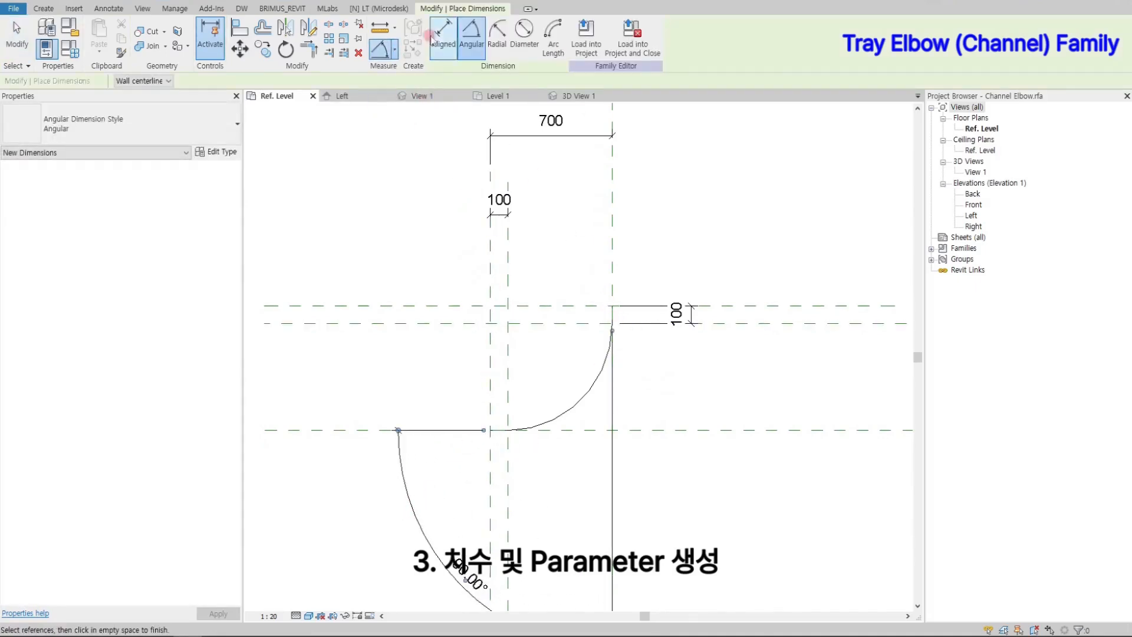
# Add a radial dimension to the elbow arc.
pyautogui.click(497, 41)
pyautogui.click(583, 396)
pyautogui.click(565, 387)
pyautogui.moveTo(659, 388); pyautogui.dragTo(637, 377, button='middle')
pyautogui.press('Escape')
pyautogui.press('Escape')
pyautogui.scroll(-4, 614, 330)
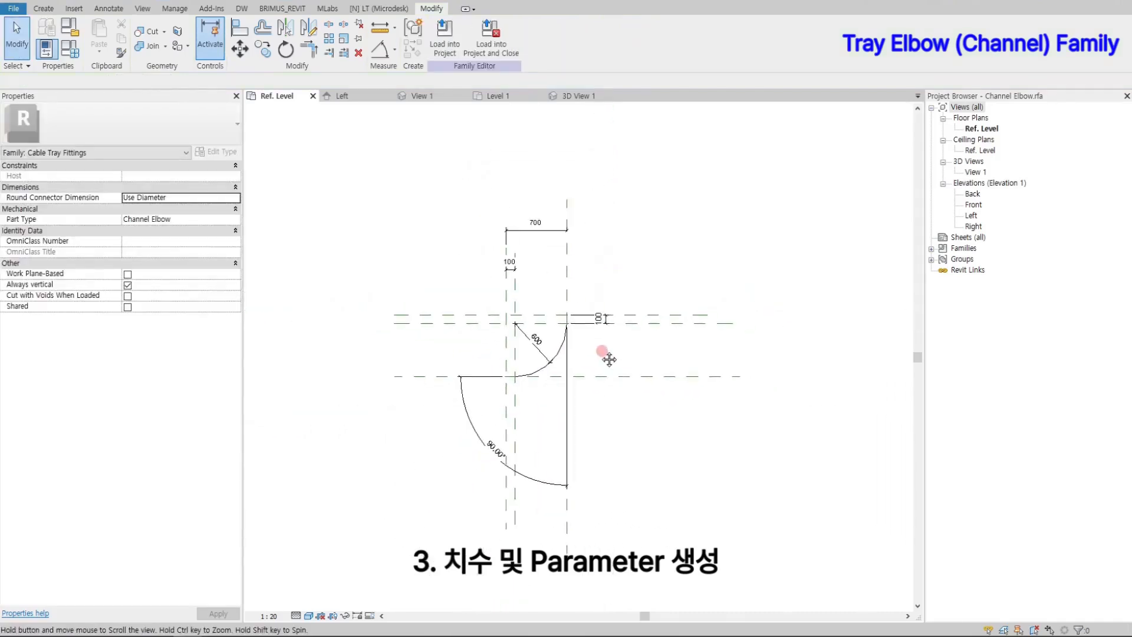
# Label both 100 mm dimensions with a new instance parameter named Tray Length.
pyautogui.click(575, 321)
pyautogui.keyDown('ctrl'); pyautogui.click(483, 267); pyautogui.keyUp('ctrl')
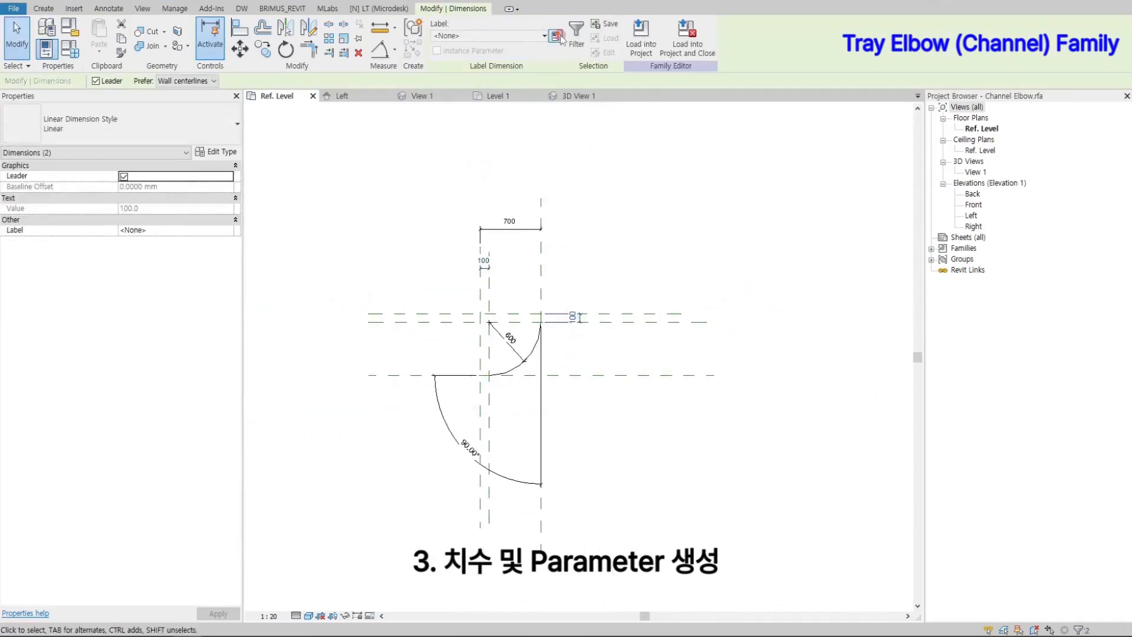
pyautogui.click(555, 36)
pyautogui.click(478, 237)
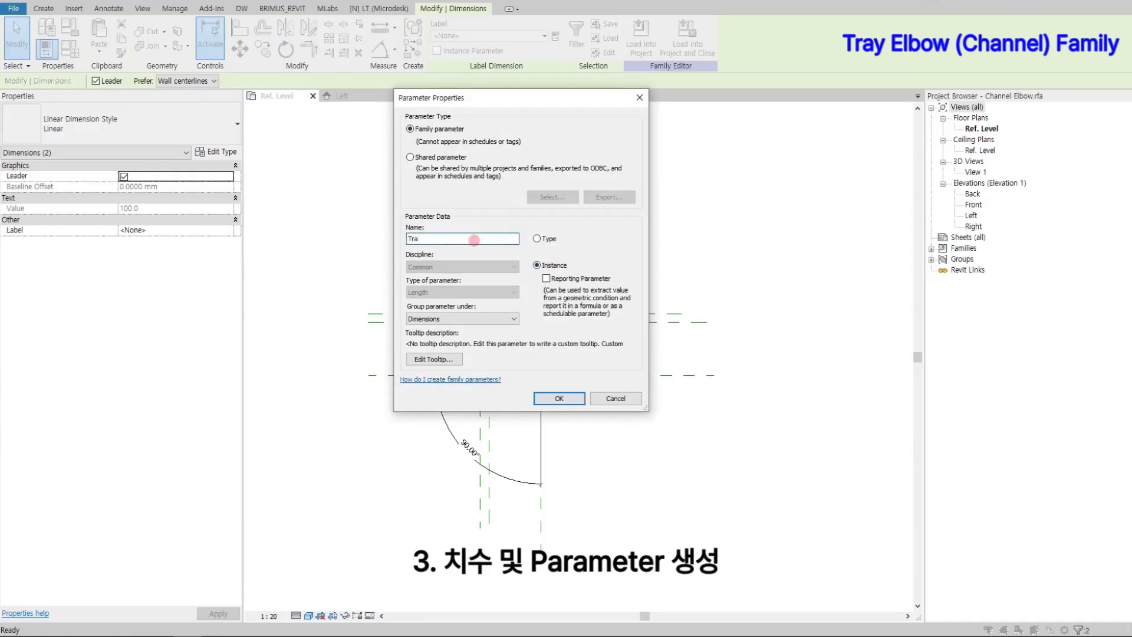
pyautogui.click(560, 397)
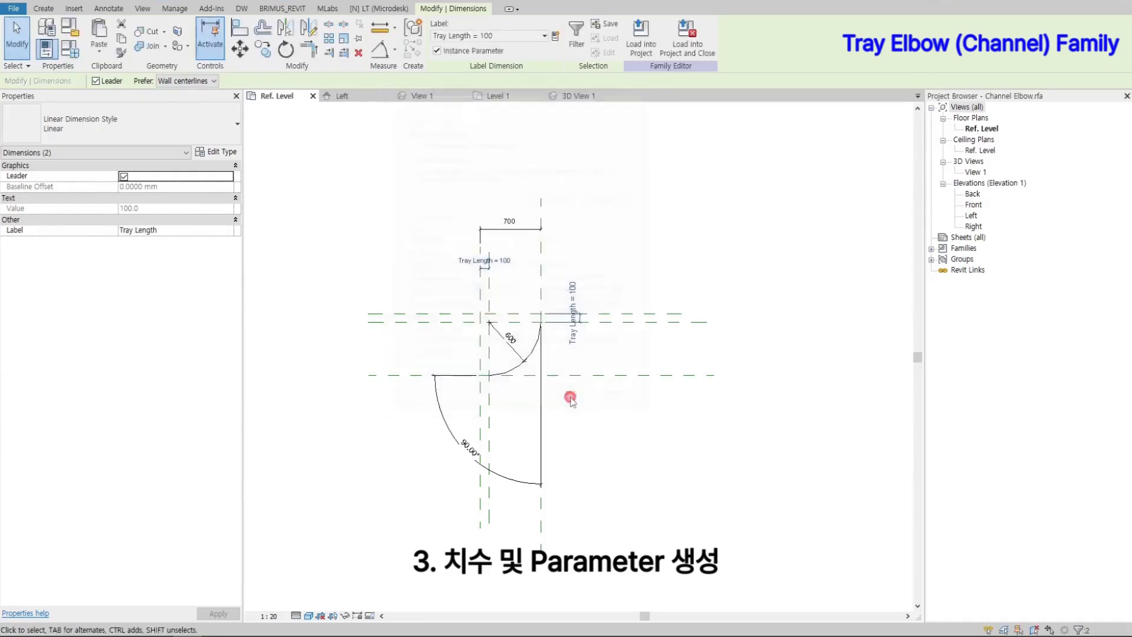
# Label the arc's radial dimension with a new parameter named Bend Radius Label.
pyautogui.click(507, 341)
pyautogui.click(555, 36)
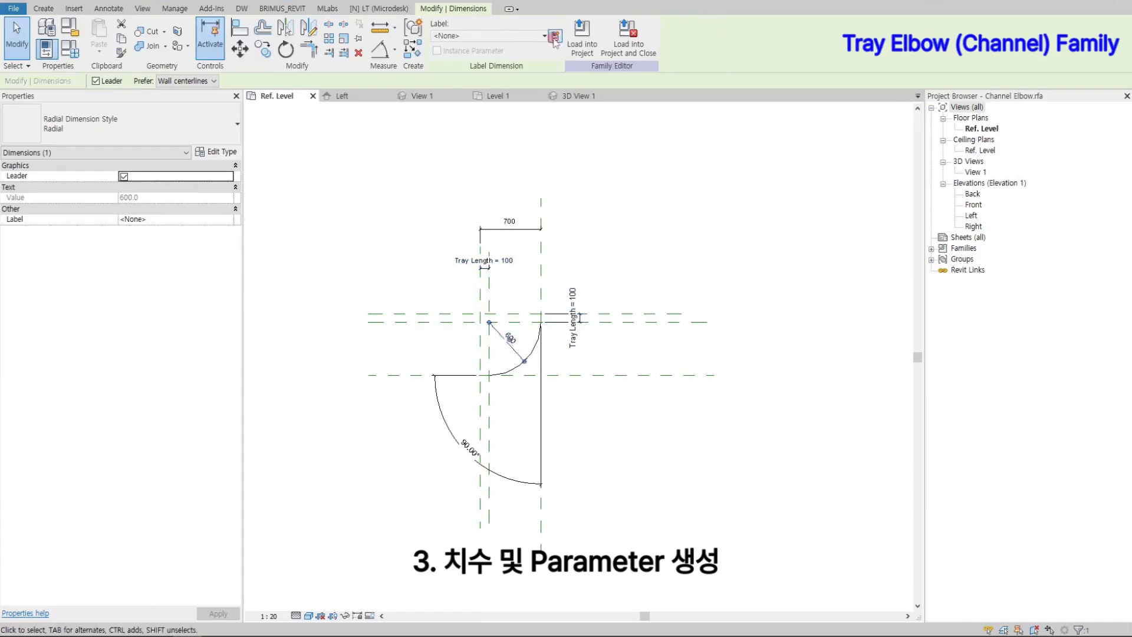
pyautogui.click(476, 239)
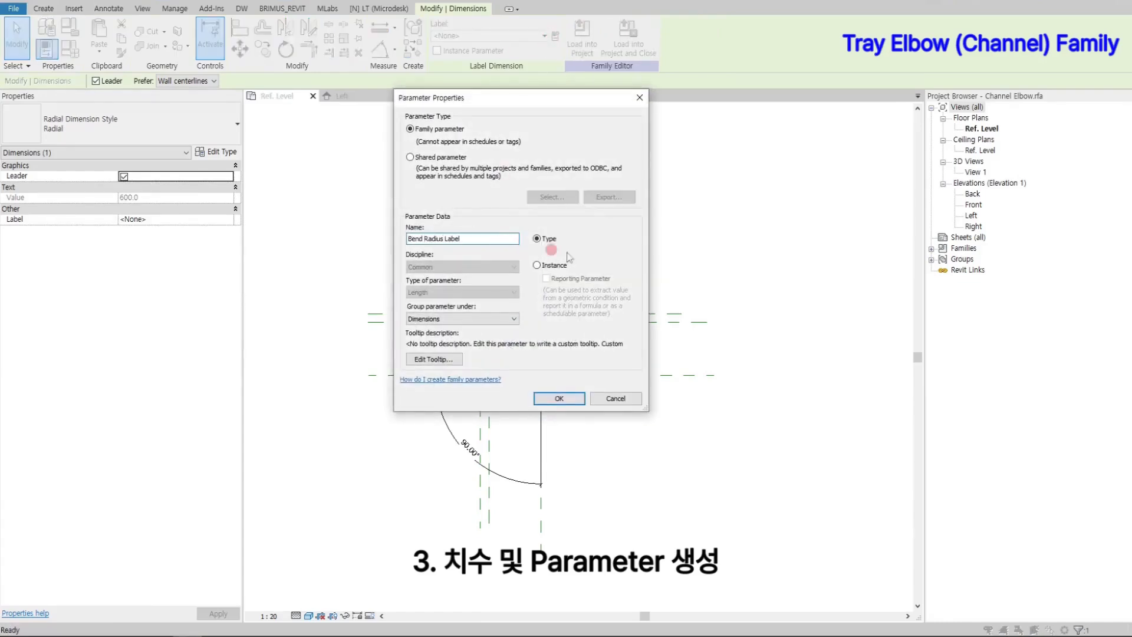
pyautogui.click(559, 398)
# Label the angular dimension with a new instance parameter named Angle.
pyautogui.click(501, 474)
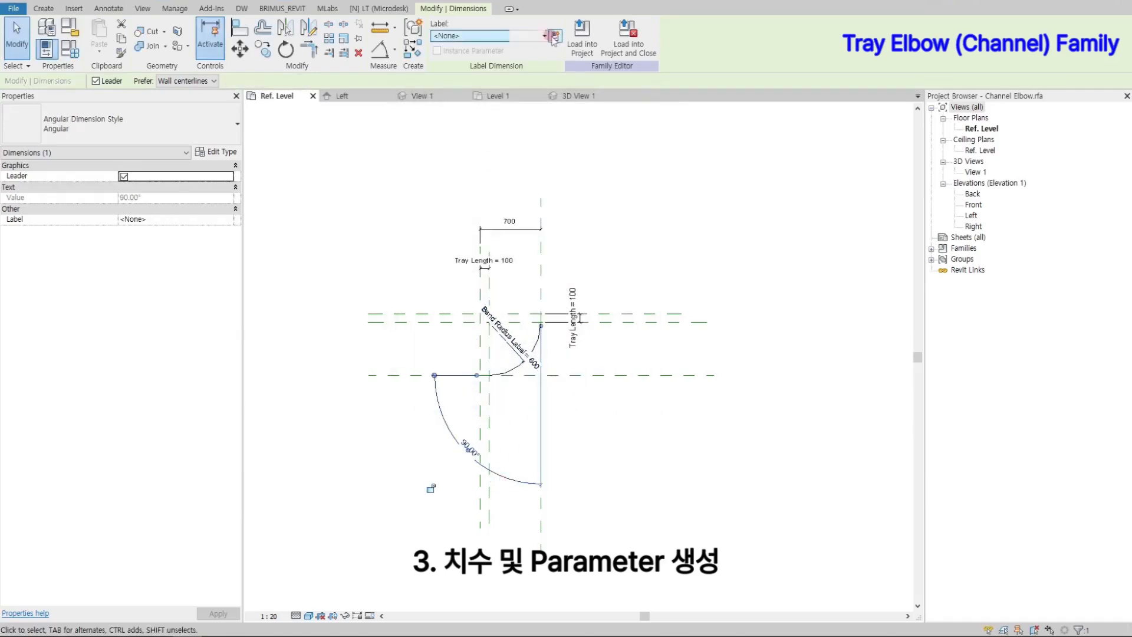
pyautogui.click(555, 36)
pyautogui.click(534, 264)
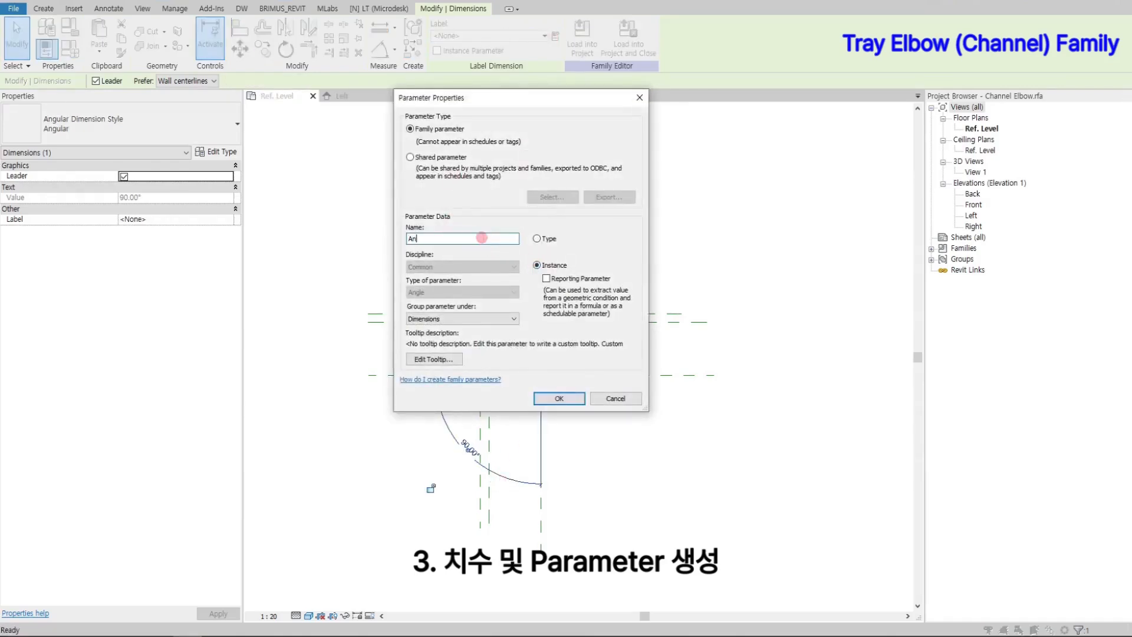
pyautogui.click(578, 400)
pyautogui.moveTo(507, 354); pyautogui.dragTo(496, 360, button='middle')
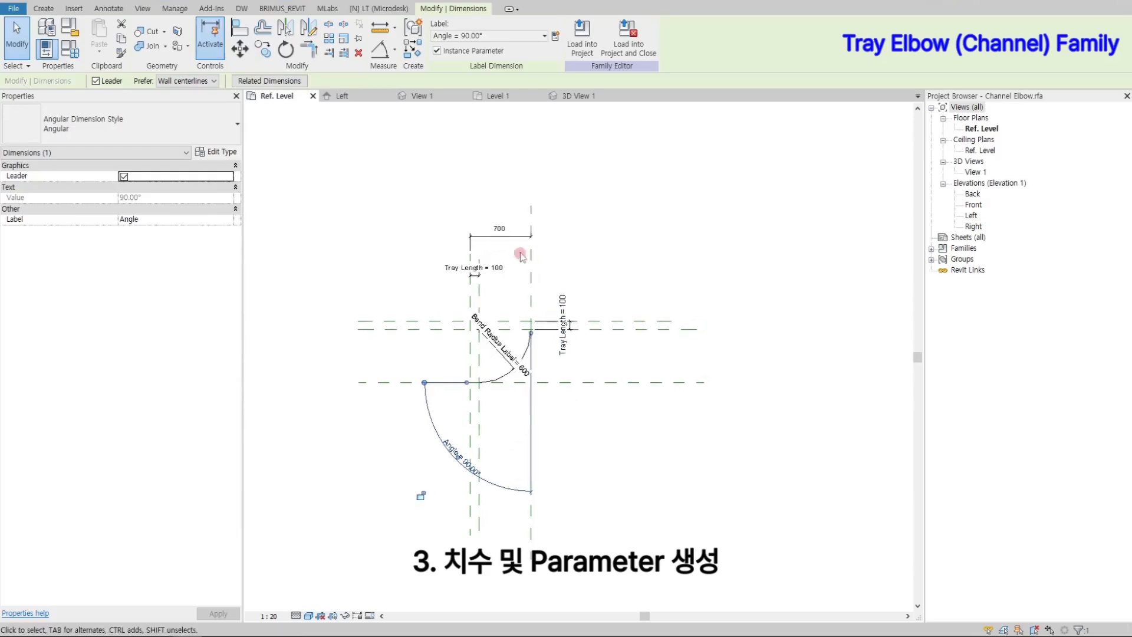
# Label the overall horizontal dimension above the elbow with a new instance parameter named Center to End.
pyautogui.click(500, 236)
pyautogui.click(555, 37)
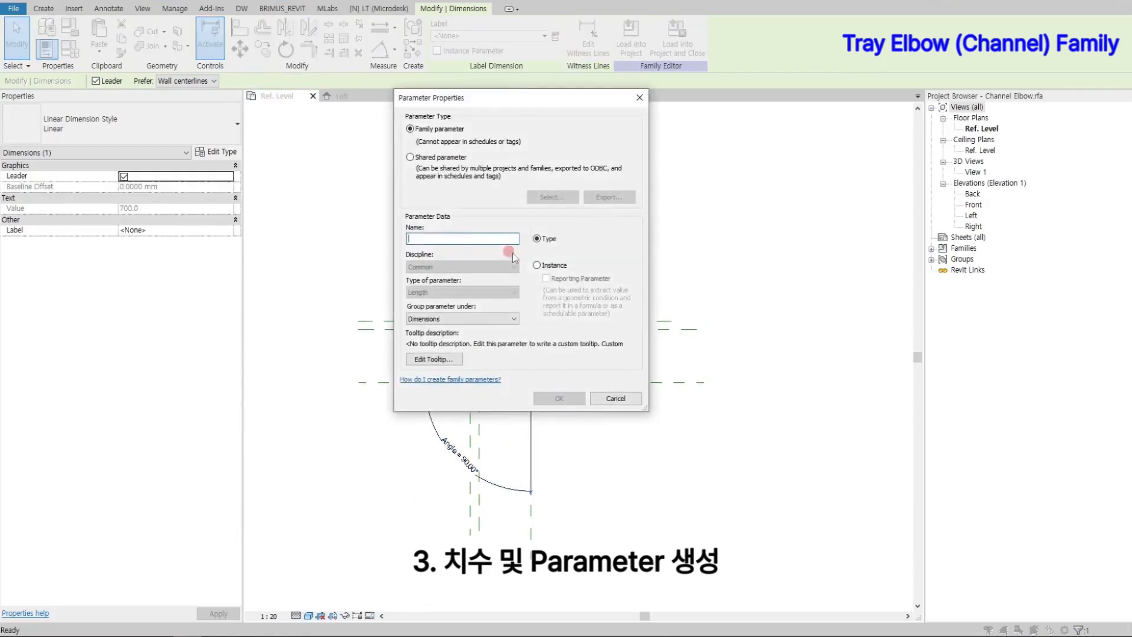
pyautogui.click(537, 265)
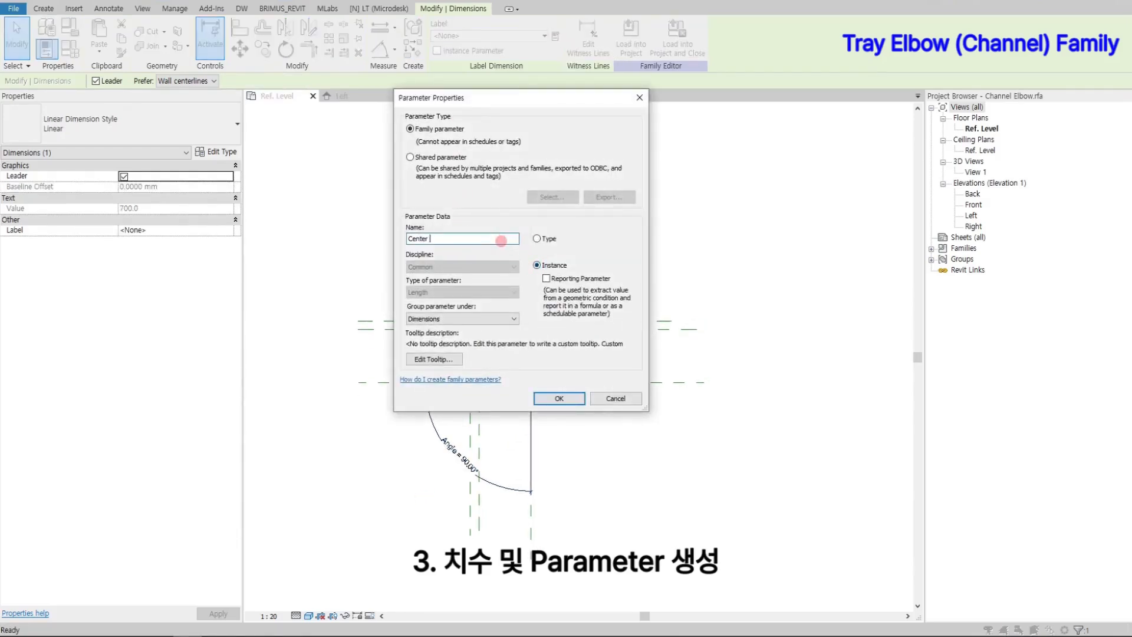
pyautogui.click(580, 401)
pyautogui.click(75, 46)
pyautogui.click(345, 363)
pyautogui.moveTo(597, 377)
pyautogui.mouseDown(button='middle')
pyautogui.moveTo(592, 385)
pyautogui.moveTo(612, 340)
pyautogui.mouseUp(button='middle')
pyautogui.scroll(1, 585, 381)
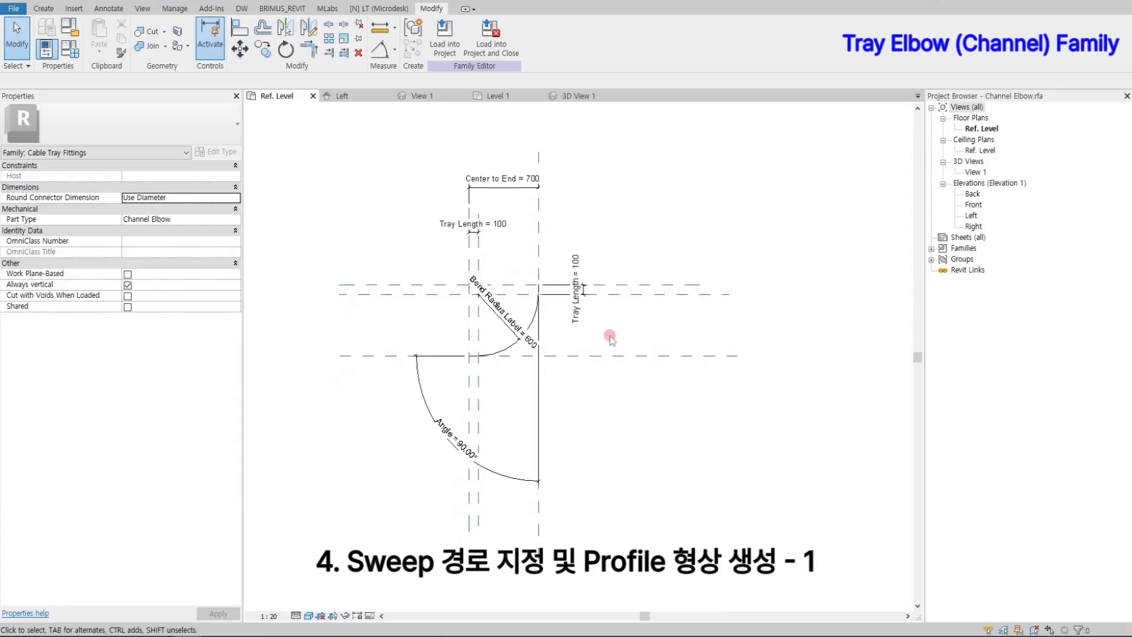
# Start a sweep and pick the two short model lines and the arc as its path.
pyautogui.click(45, 7)
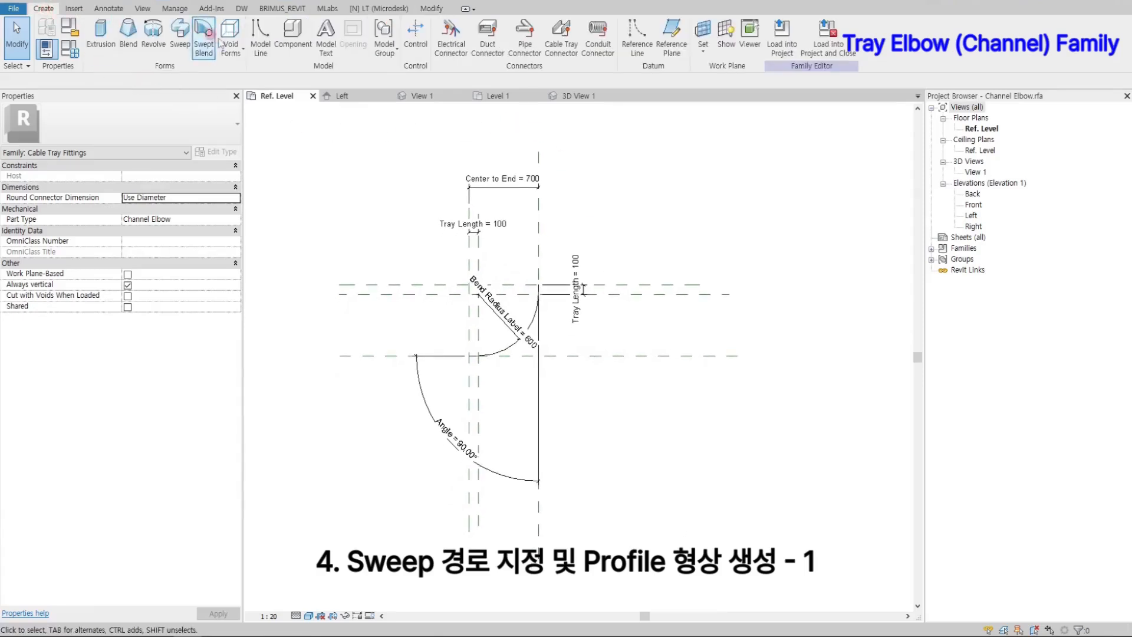
pyautogui.click(188, 43)
pyautogui.scroll(3, 479, 358)
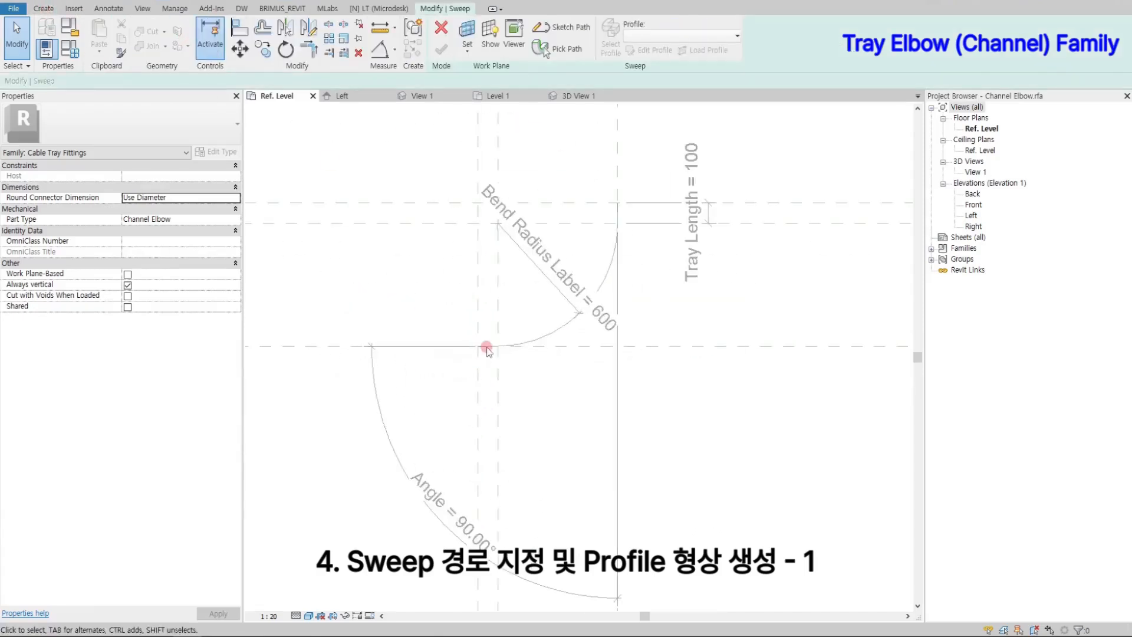
pyautogui.click(543, 49)
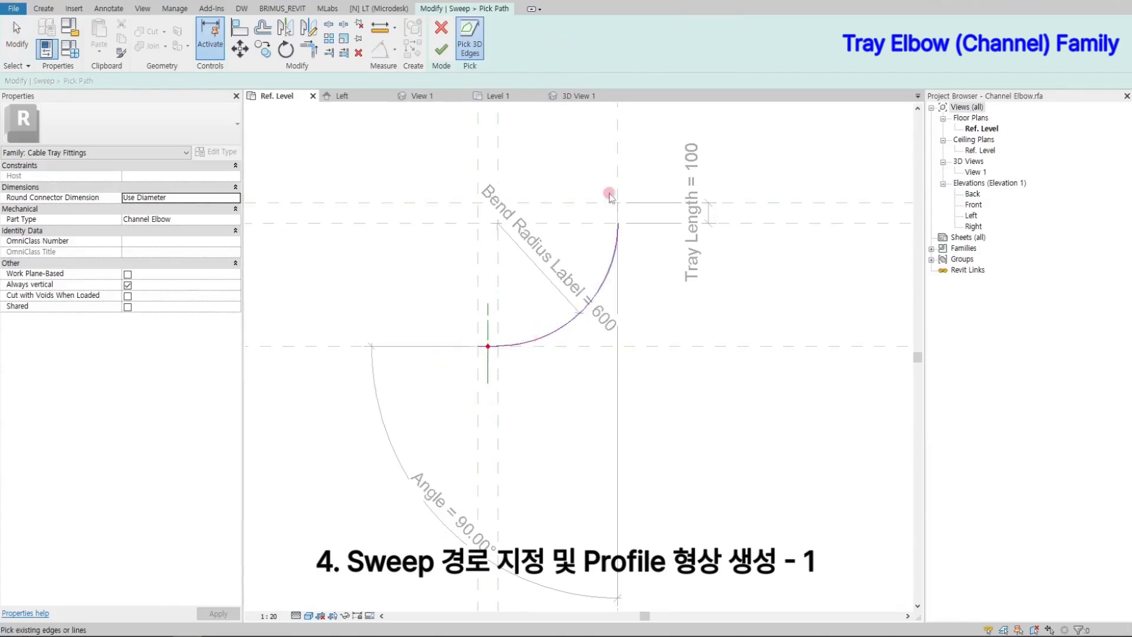
pyautogui.click(442, 50)
# Edit the sweep profile in the Left elevation and sketch a rectangle about 903 by 410 mm around the path point.
pyautogui.doubleClick(487, 346)
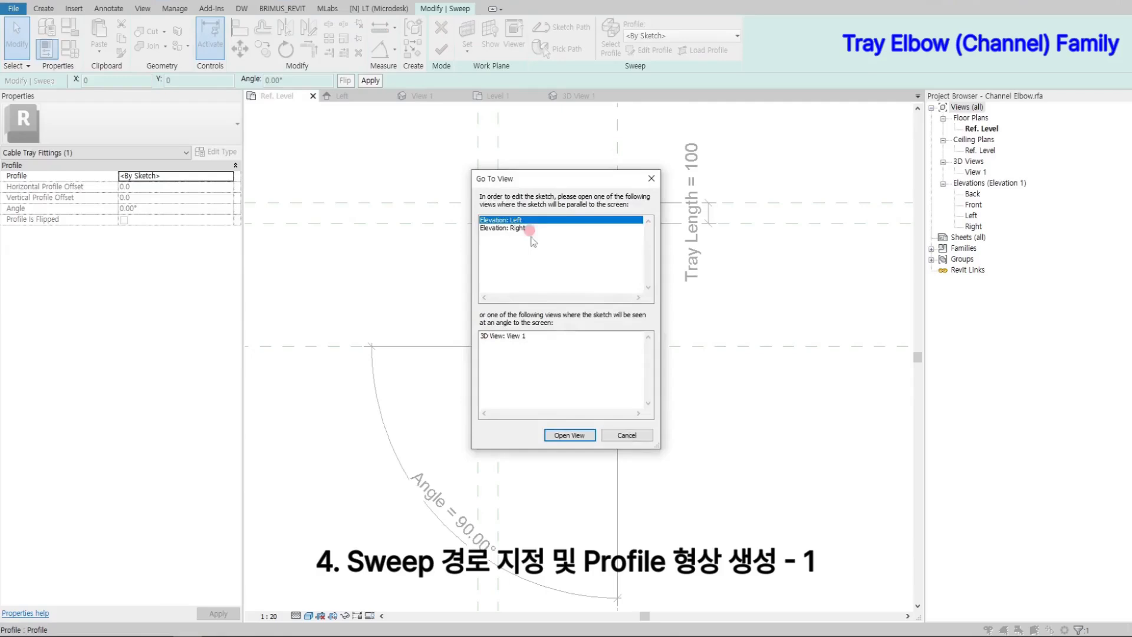
pyautogui.click(562, 436)
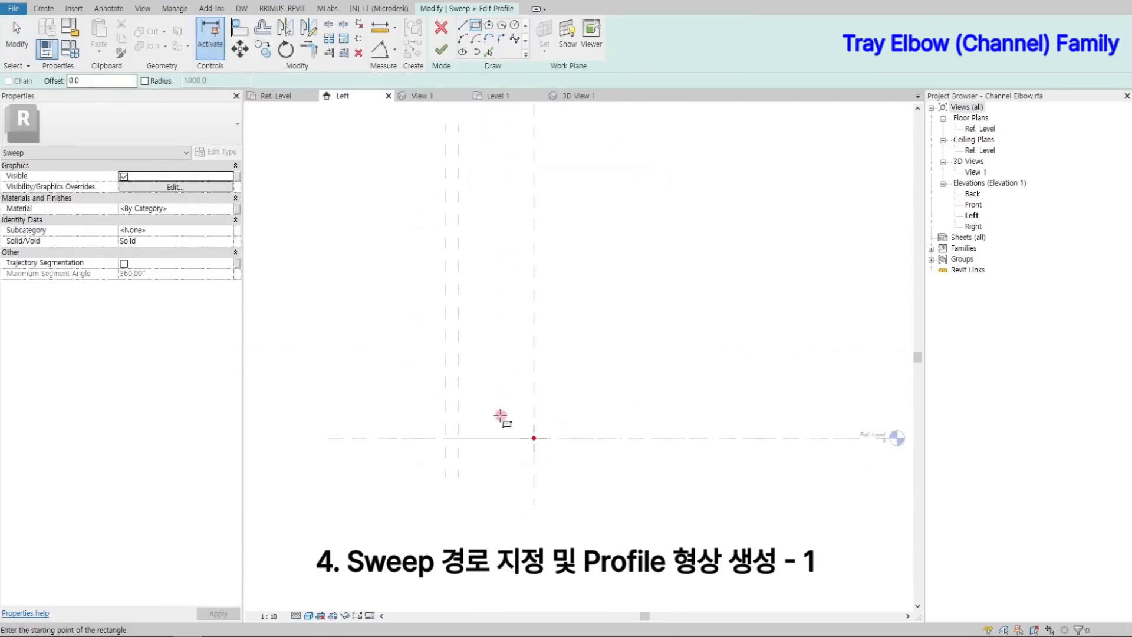
pyautogui.click(482, 410)
pyautogui.click(591, 465)
pyautogui.press('Escape')
pyautogui.scroll(2, 567, 458)
pyautogui.press('Escape')
# Dimension the profile's left edge, centre plane and right edge, and make the spacing equal.
pyautogui.click(400, 56)
pyautogui.click(412, 75)
pyautogui.click(456, 420)
pyautogui.click(523, 422)
pyautogui.click(600, 413)
pyautogui.click(686, 331)
pyautogui.click(523, 317)
# Dimension the overall width of the profile rectangle above the equal-spacing dimension.
pyautogui.click(448, 414)
pyautogui.click(594, 415)
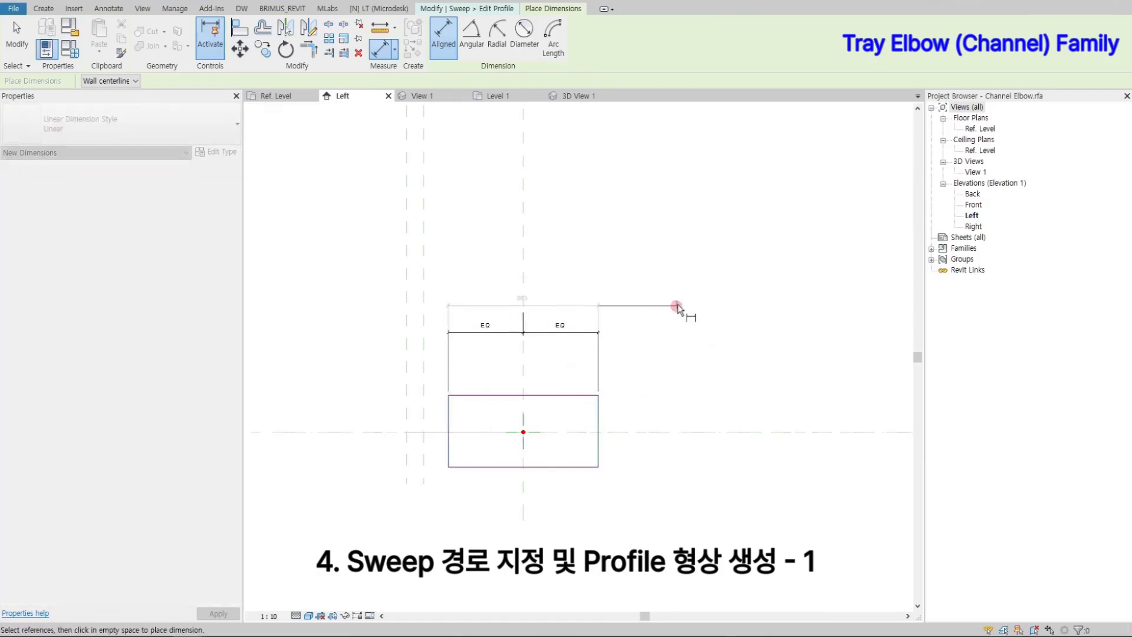
pyautogui.click(678, 300)
# Dimension the profile's upper edge, horizontal centre plane and lower edge, and make the spacing equal.
pyautogui.click(560, 396)
pyautogui.click(537, 430)
pyautogui.click(550, 467)
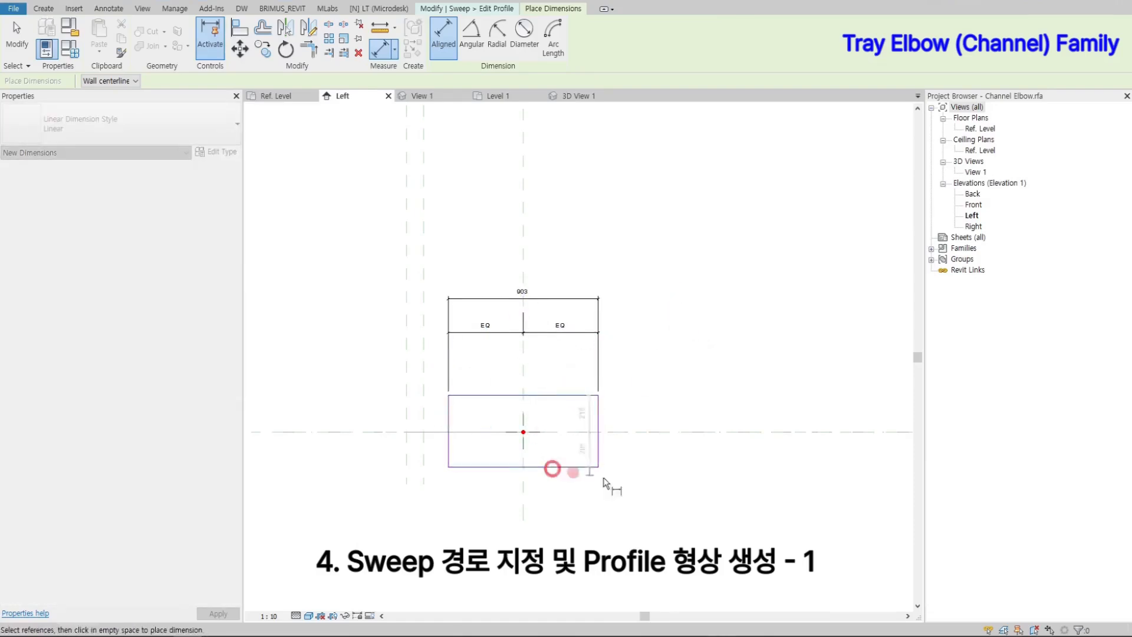
pyautogui.click(644, 493)
pyautogui.click(620, 435)
# Dimension the overall height of the profile rectangle beside the vertical equal-spacing dimension.
pyautogui.click(543, 397)
pyautogui.click(549, 466)
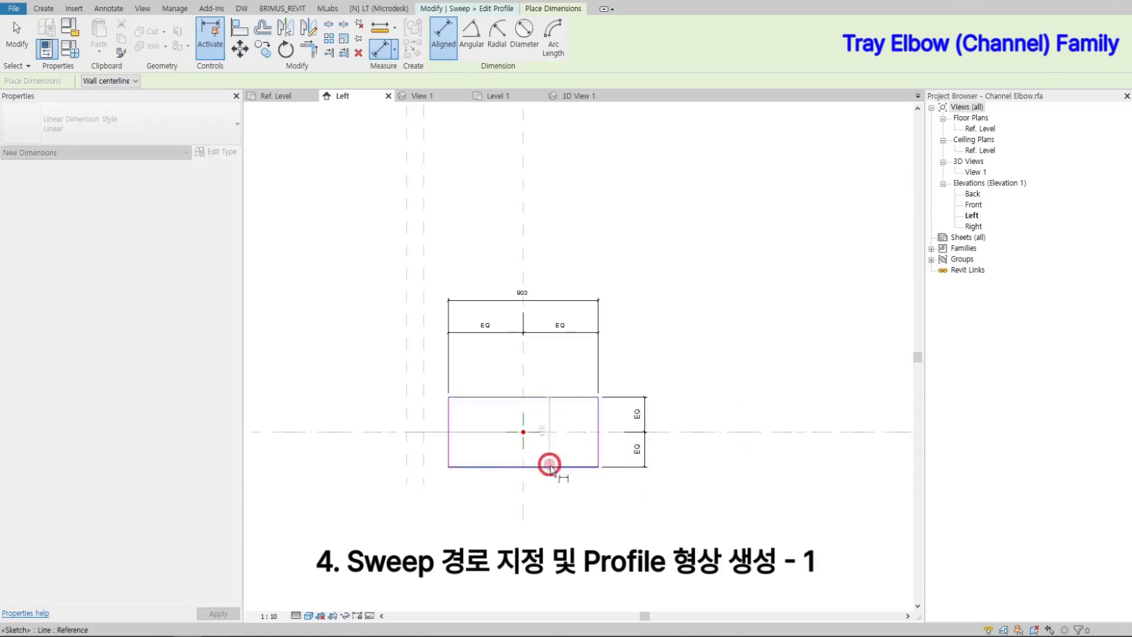
pyautogui.click(684, 458)
pyautogui.press('Escape')
pyautogui.press('Escape')
# Place the profile's overall height dimension and label it with a new instance parameter named Tray Height.
pyautogui.click(683, 454)
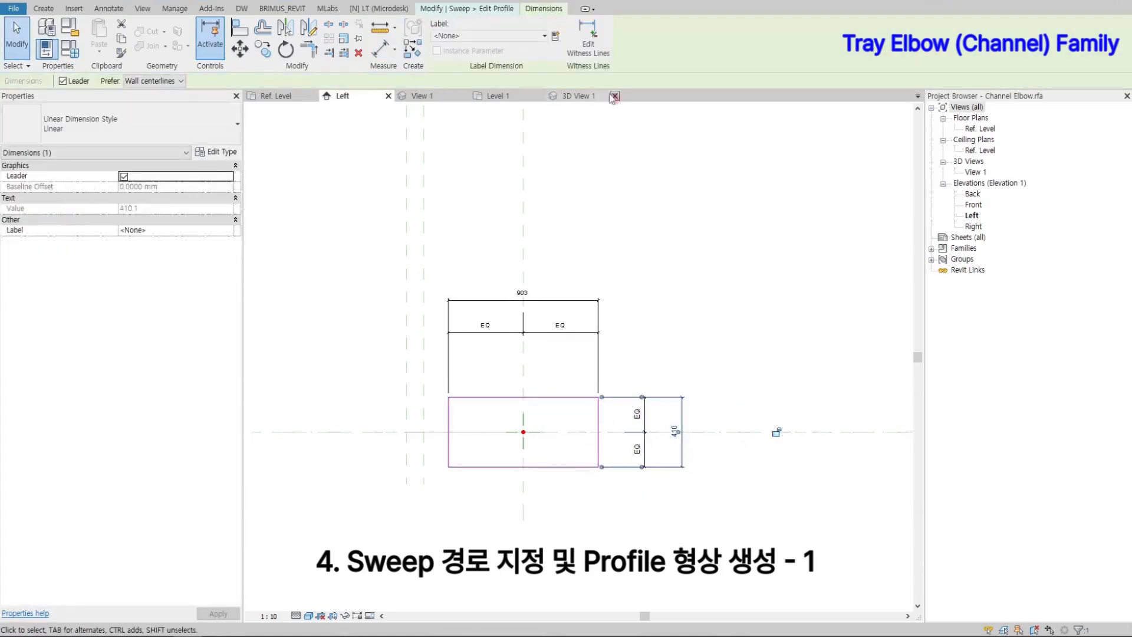
pyautogui.click(541, 37)
pyautogui.click(466, 115)
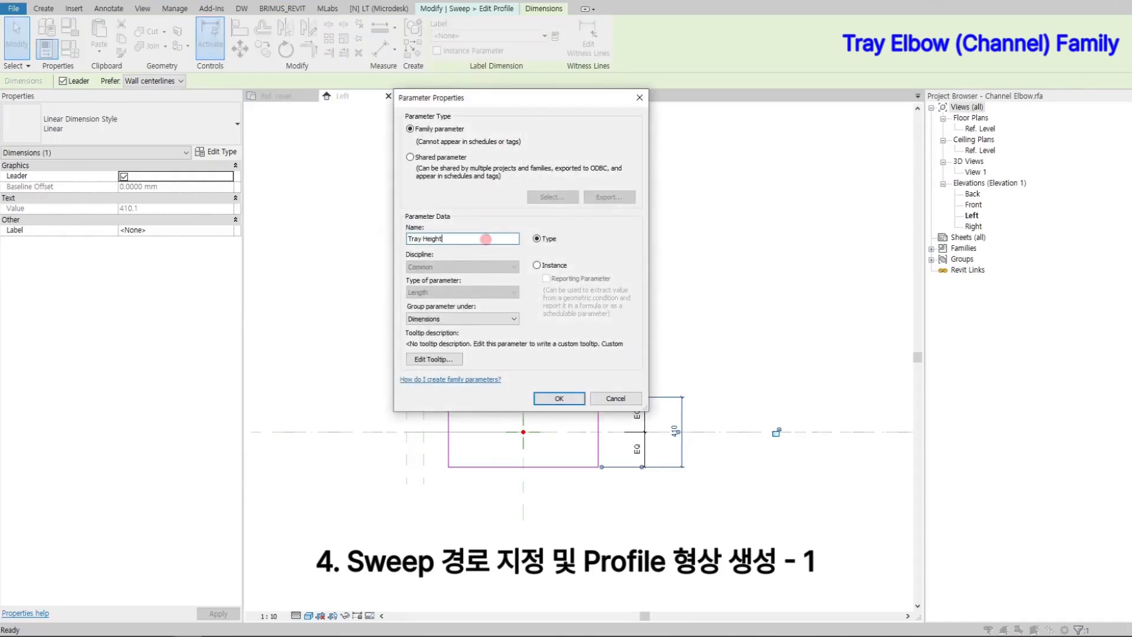
pyautogui.click(538, 265)
pyautogui.click(560, 399)
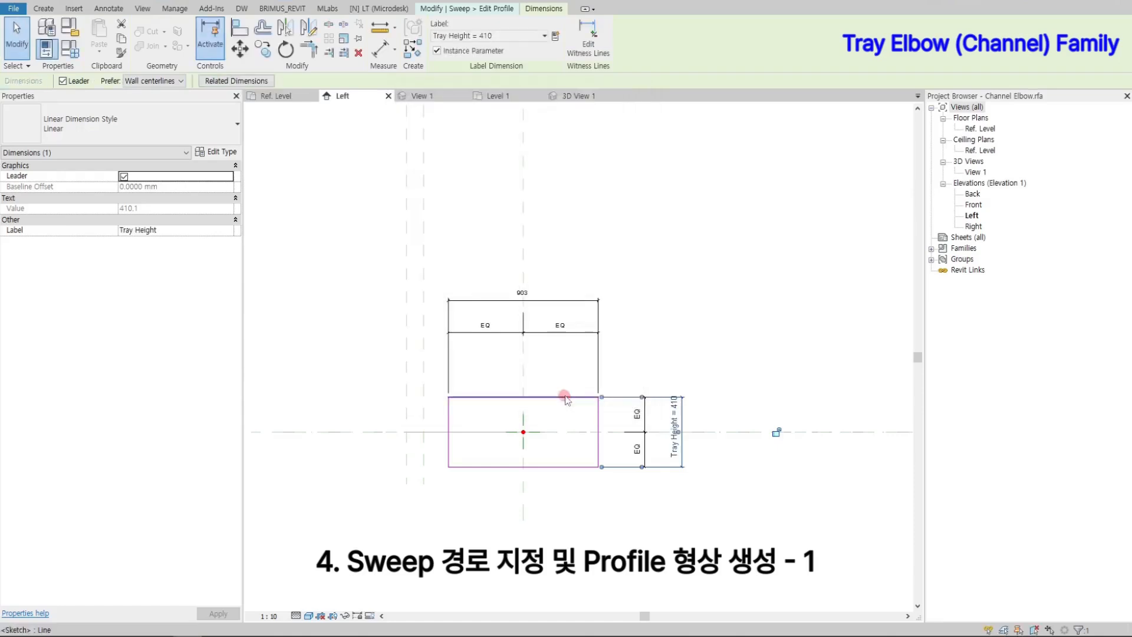
# Label the profile's overall width dimension with a new instance parameter named Tray Width.
pyautogui.click(572, 301)
pyautogui.click(555, 36)
pyautogui.click(419, 235)
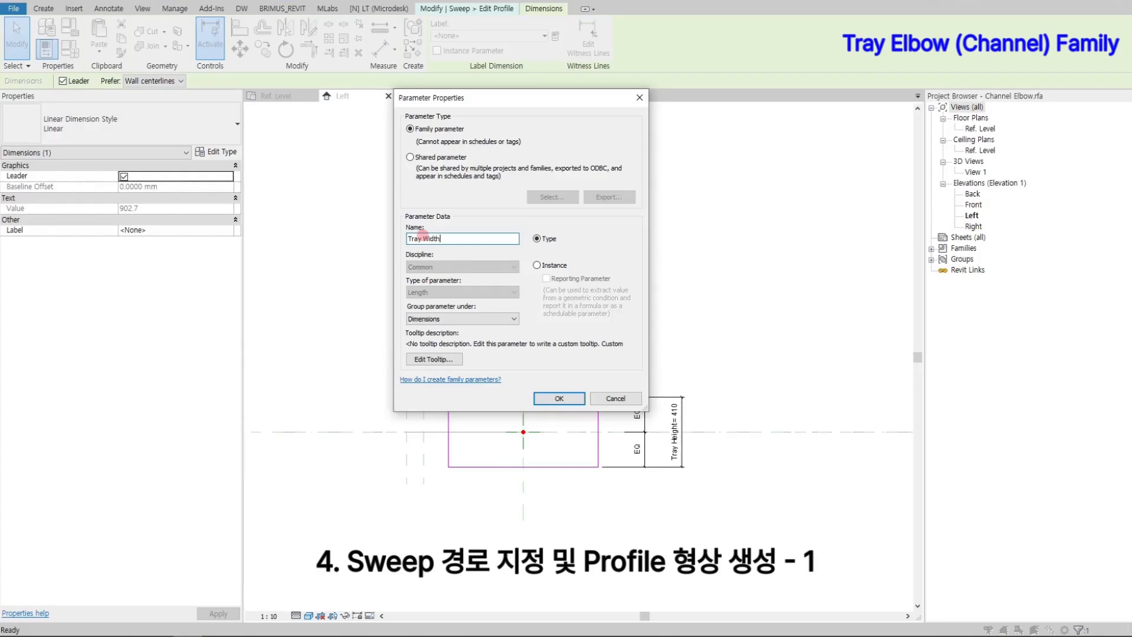
pyautogui.click(537, 266)
pyautogui.click(570, 399)
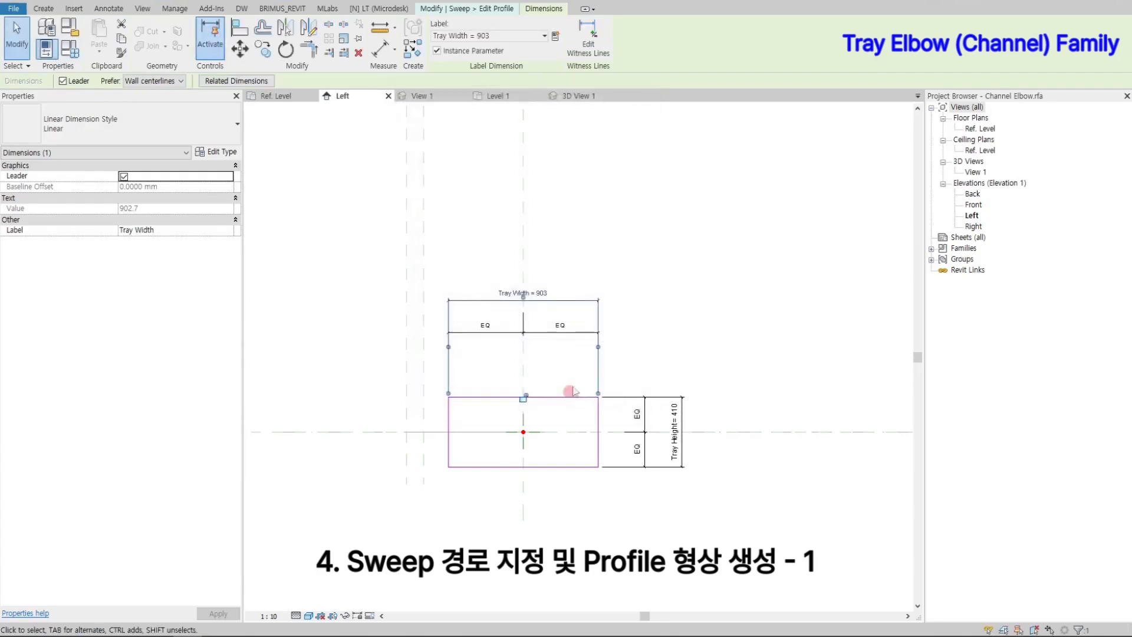
# Set the profile's Tray Width to 600 and its Tray Height to 100.
pyautogui.click(542, 293)
pyautogui.write('600')
pyautogui.press('Return')
pyautogui.click(651, 414)
pyautogui.click(650, 413)
pyautogui.write('100')
pyautogui.press('Return')
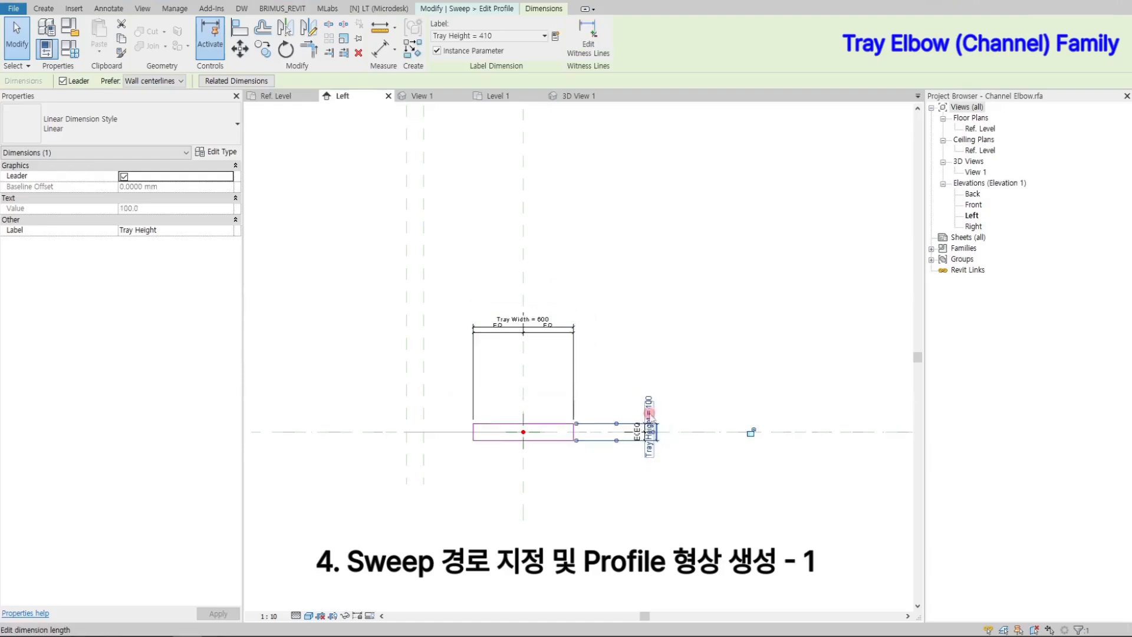
pyautogui.click(619, 389)
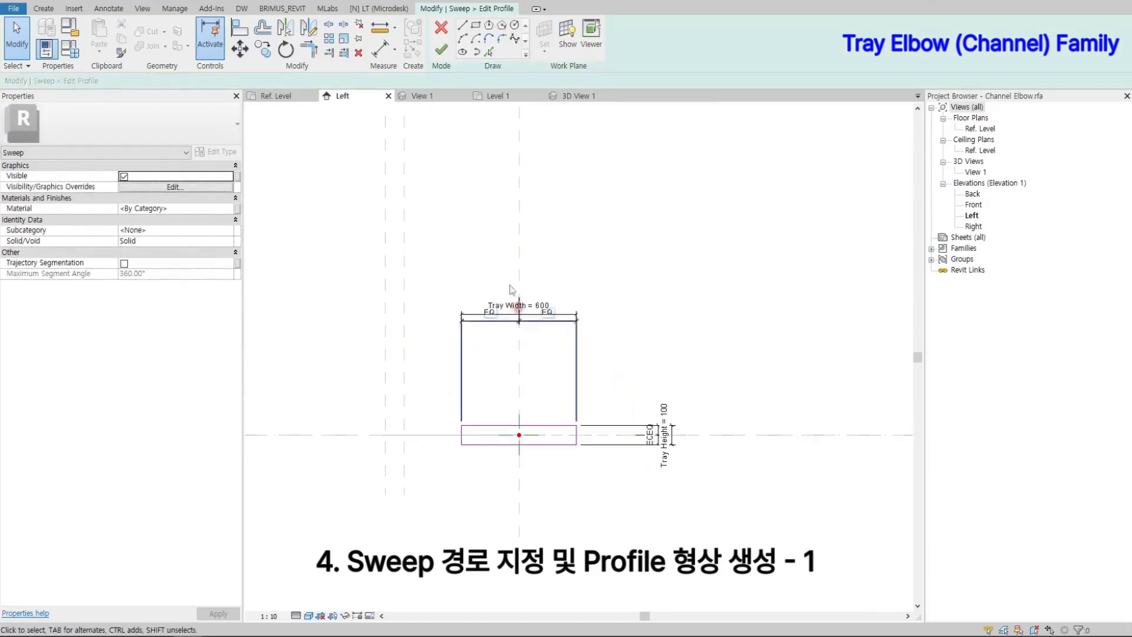
# Finish the profile sketch and the sweep, and switch to the Ref. Level plan.
pyautogui.click(442, 50)
pyautogui.click(442, 51)
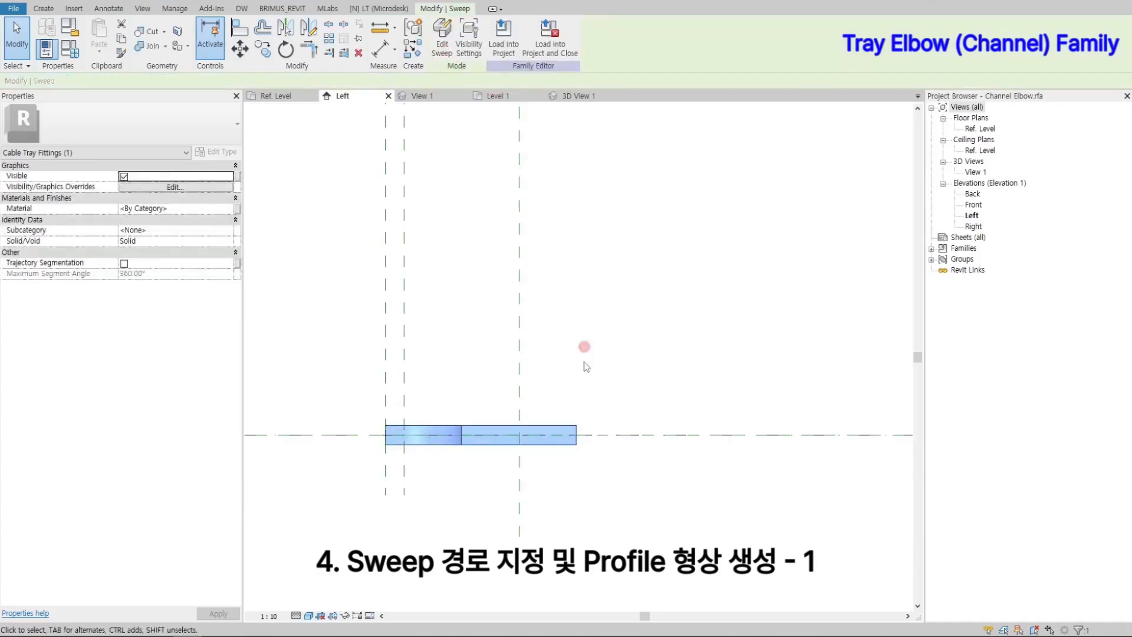
pyautogui.click(284, 95)
pyautogui.click(576, 395)
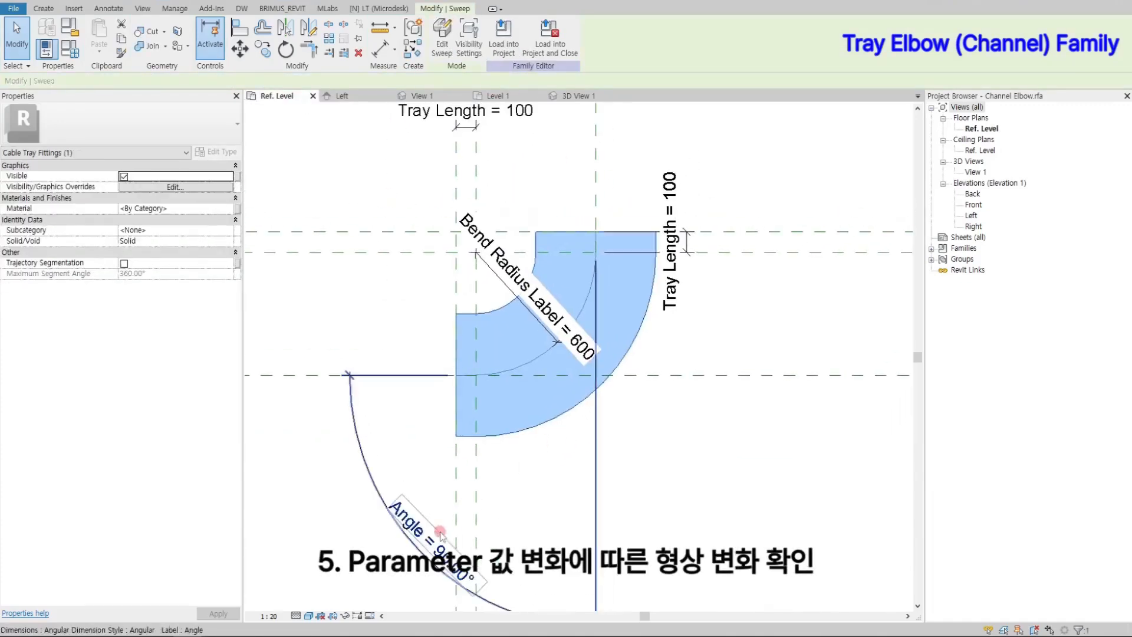
# Test the elbow by changing the Angle dimension to 45° and restoring it to 90°.
pyautogui.click(396, 507)
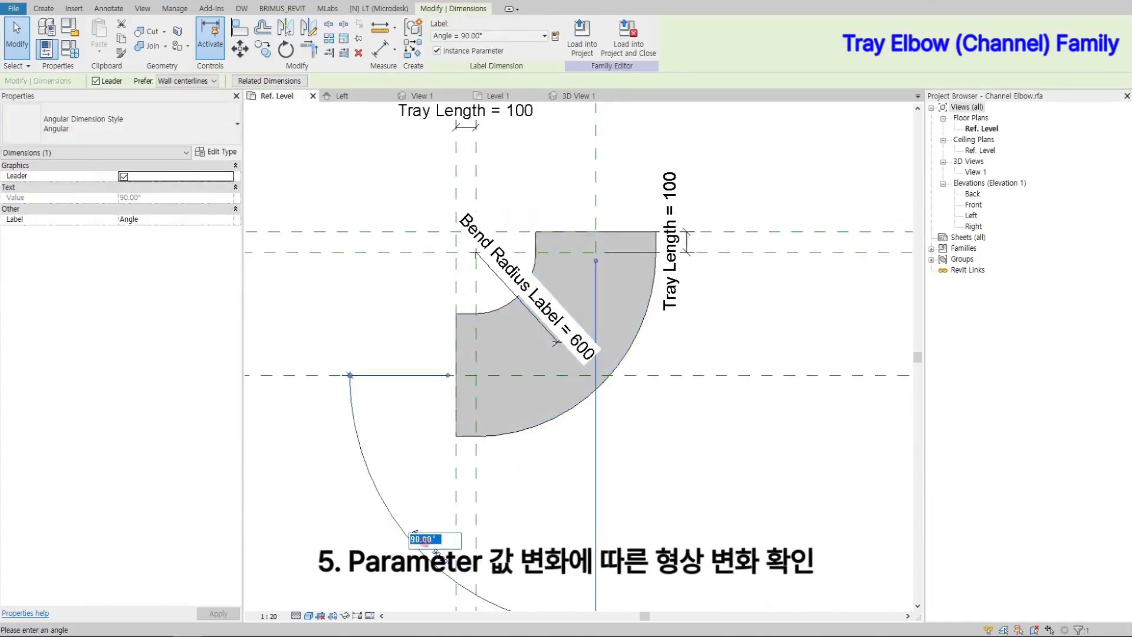
pyautogui.click(355, 461)
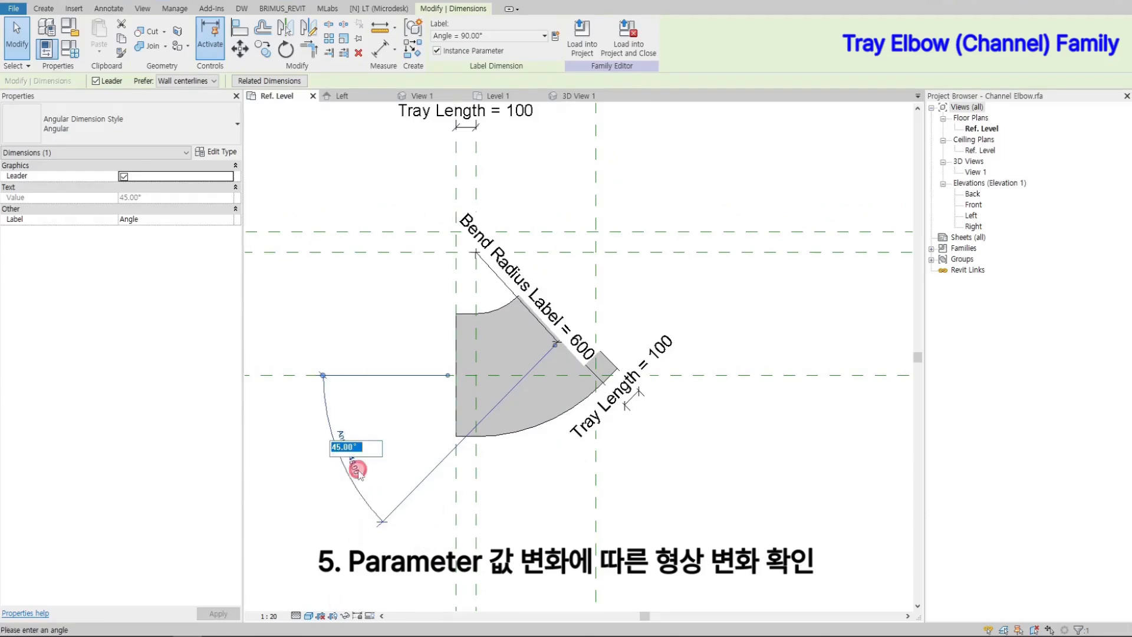
pyautogui.write('90')
pyautogui.press('Return')
pyautogui.click(399, 465)
# Turn off the Fine detail level in the solid sweep's visibility settings.
pyautogui.click(508, 435)
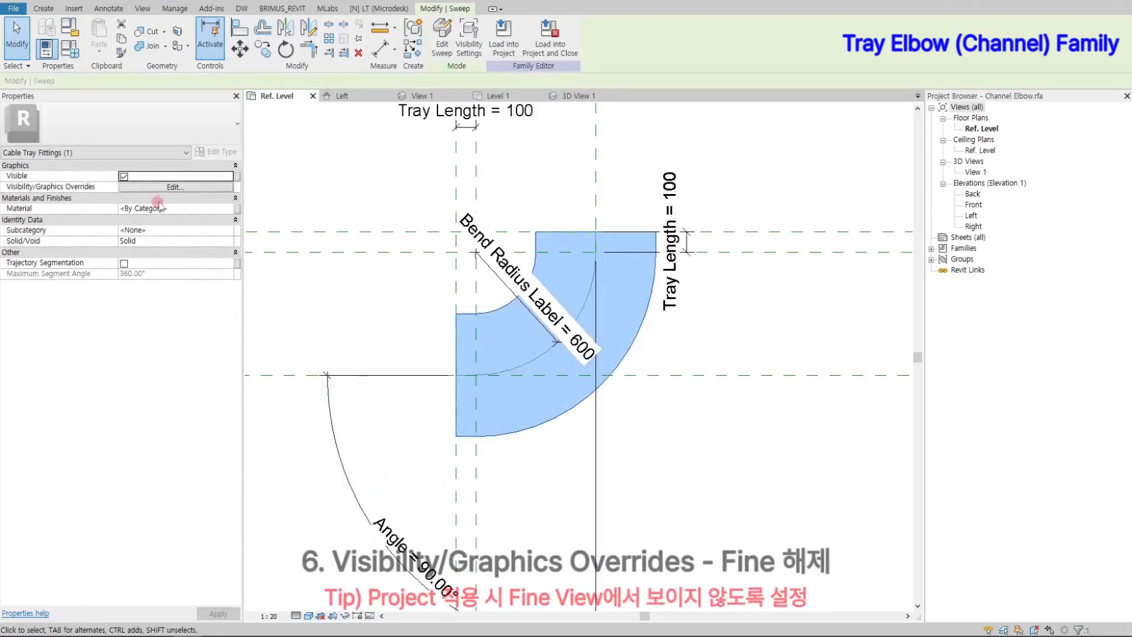
pyautogui.click(172, 187)
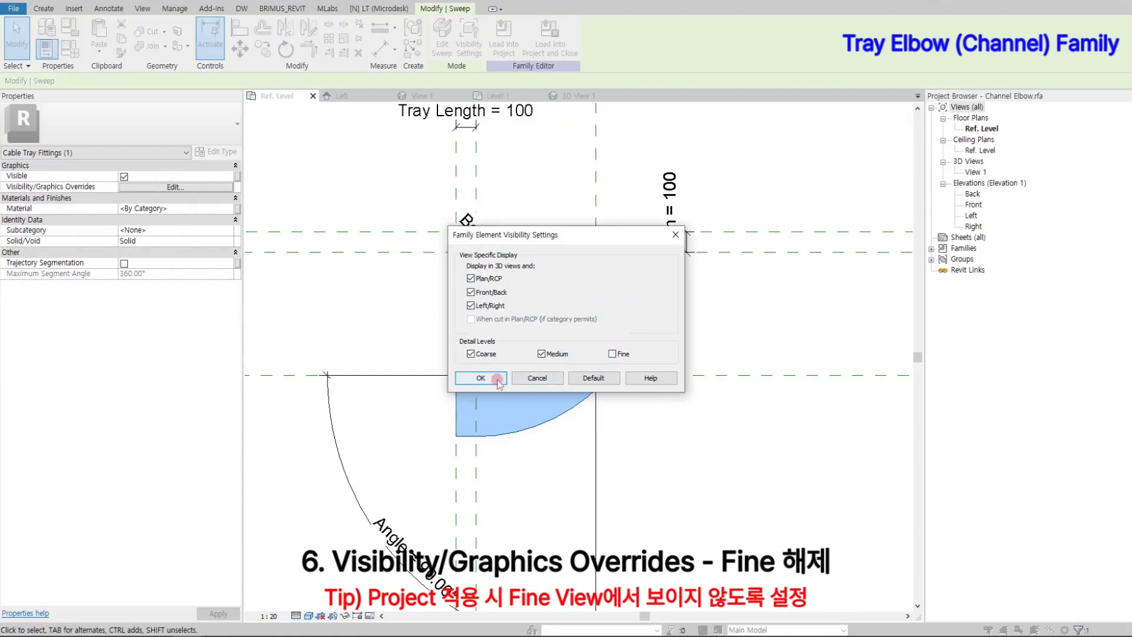
pyautogui.click(497, 378)
pyautogui.click(561, 423)
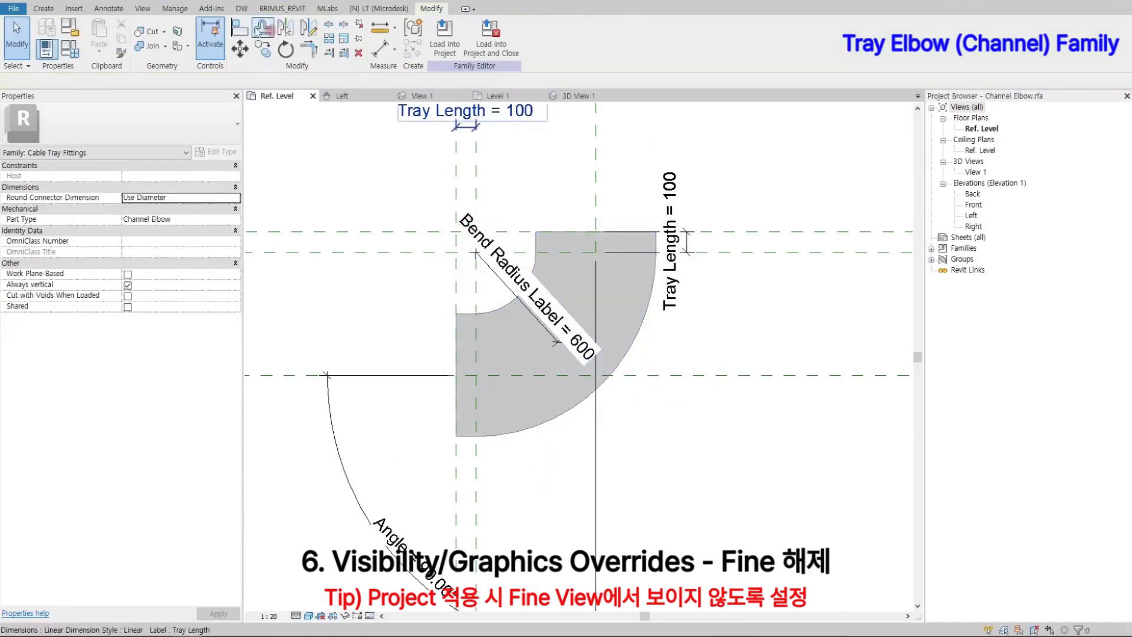
# Temporarily hide the solid sweep in the Ref. Level plan.
pyautogui.click(516, 306)
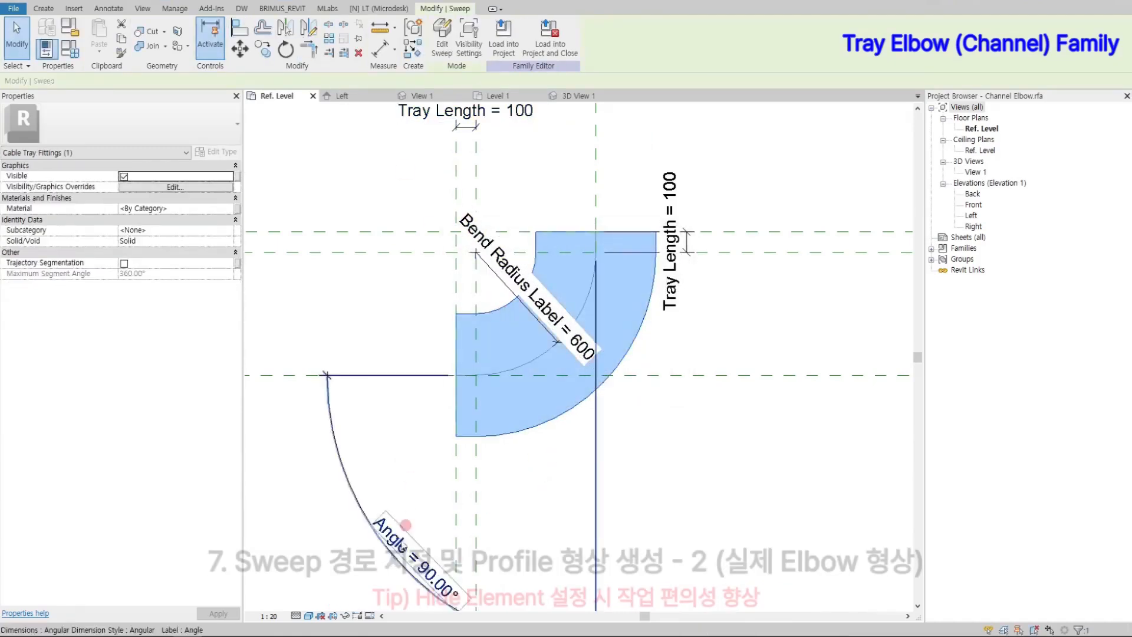
pyautogui.click(346, 615)
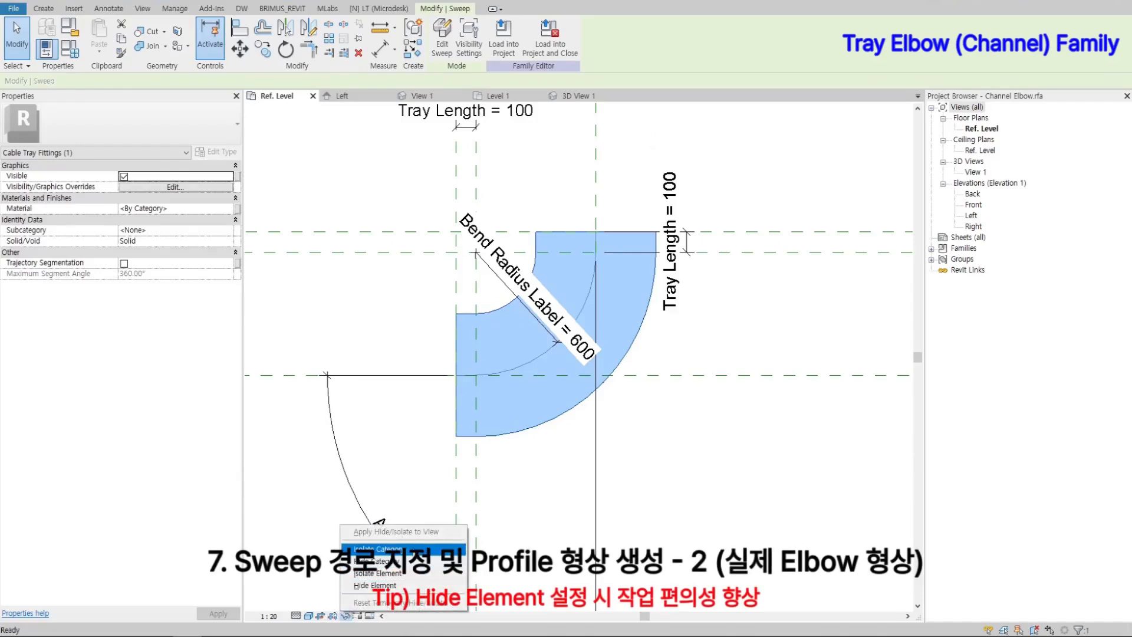
pyautogui.click(401, 585)
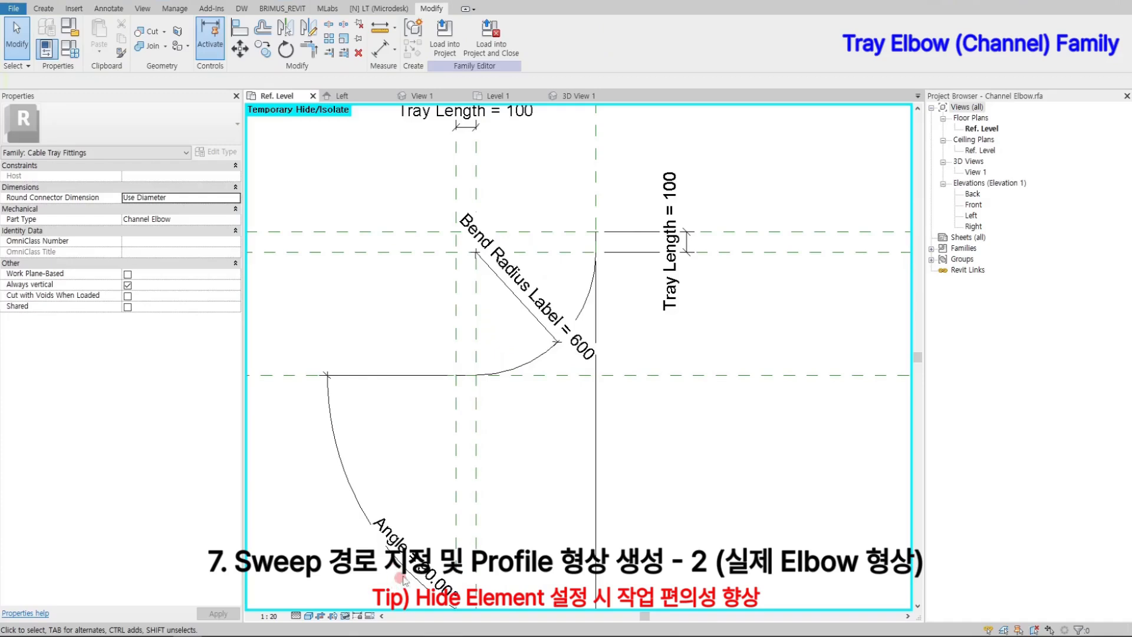
# Start a second sweep and pick the bend arc with its straight end lines as the path.
pyautogui.click(44, 8)
pyautogui.click(180, 36)
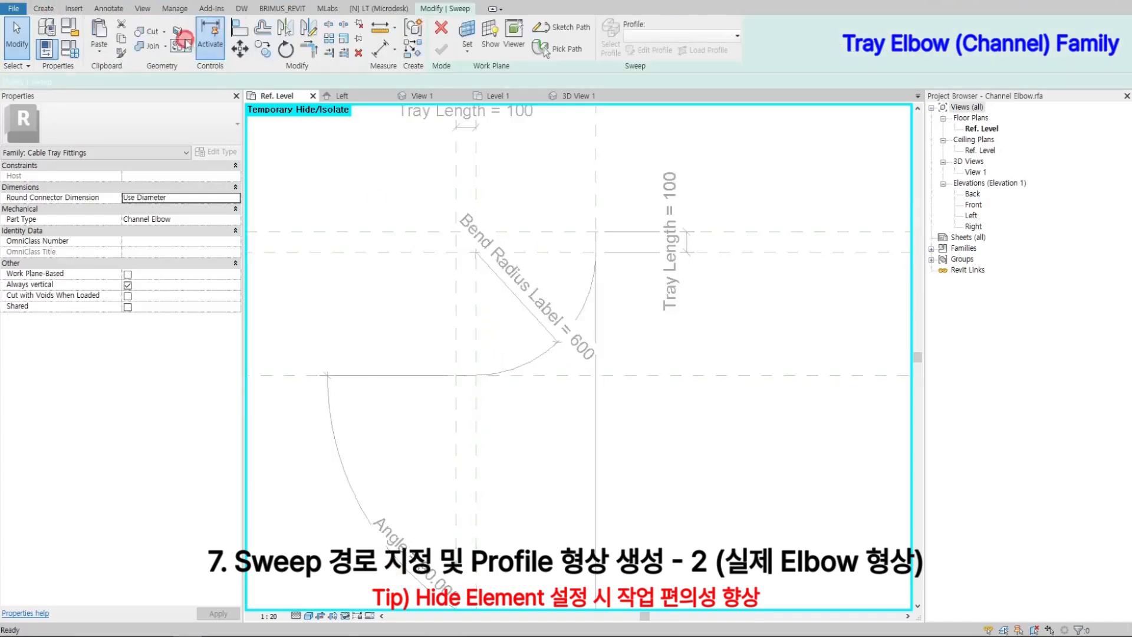
pyautogui.click(546, 49)
pyautogui.click(508, 371)
pyautogui.click(597, 241)
pyautogui.click(443, 52)
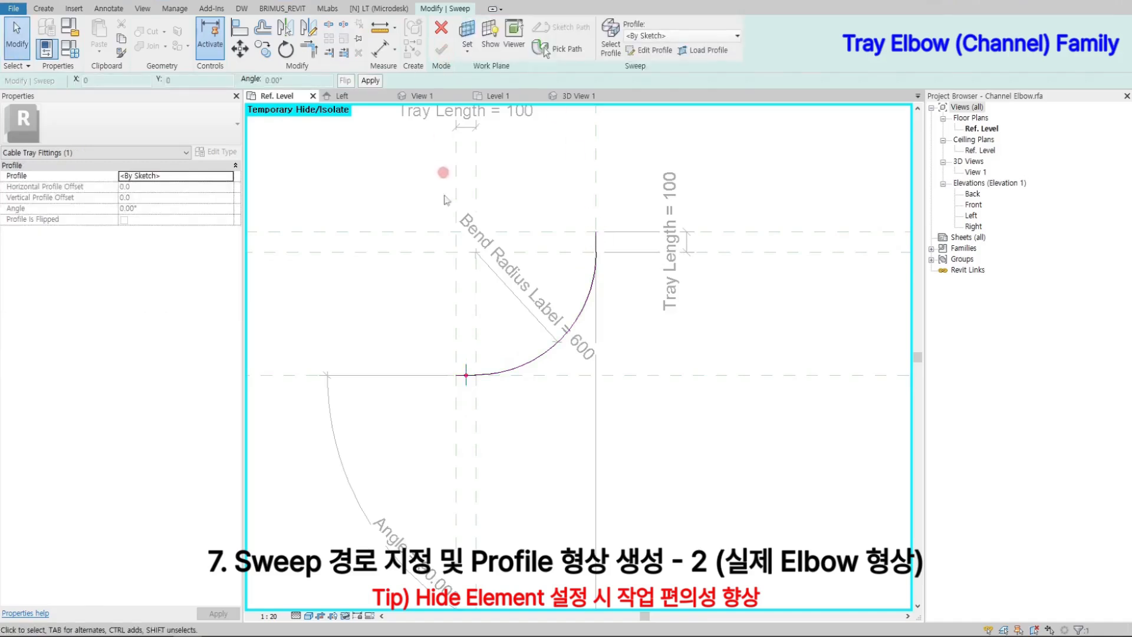
# In the Left elevation, sketch a 600 x 100 profile rectangle over the existing tray outline and lock its edges to it.
pyautogui.click(488, 350)
pyautogui.click(569, 435)
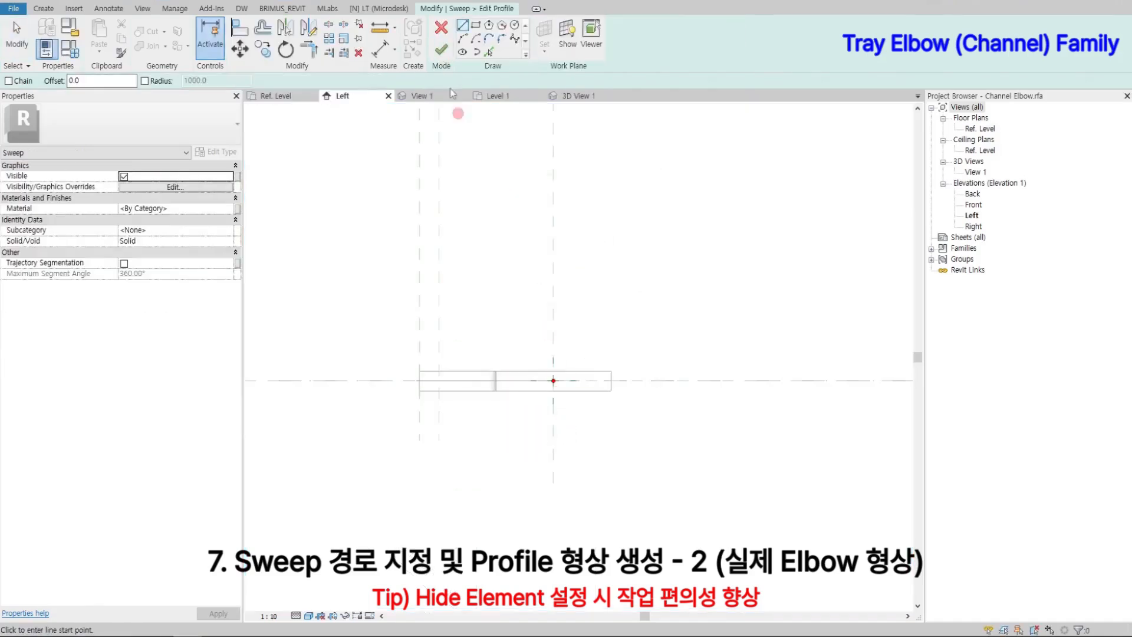
pyautogui.scroll(5, 511, 382)
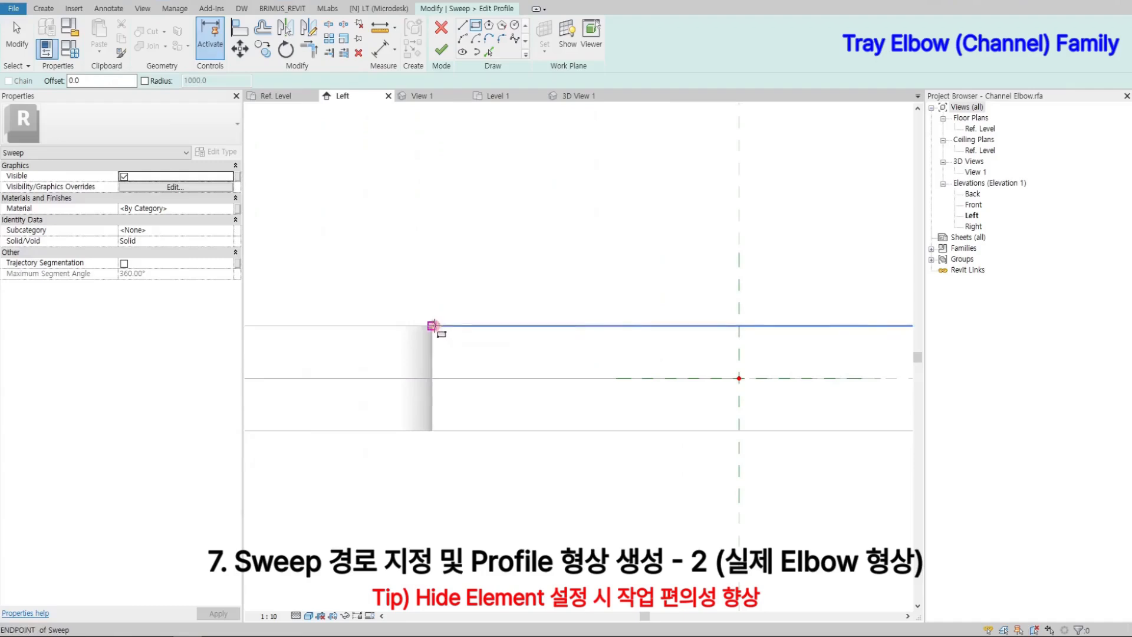
pyautogui.click(432, 326)
pyautogui.moveTo(575, 366); pyautogui.dragTo(431, 316, button='middle')
pyautogui.click(904, 381)
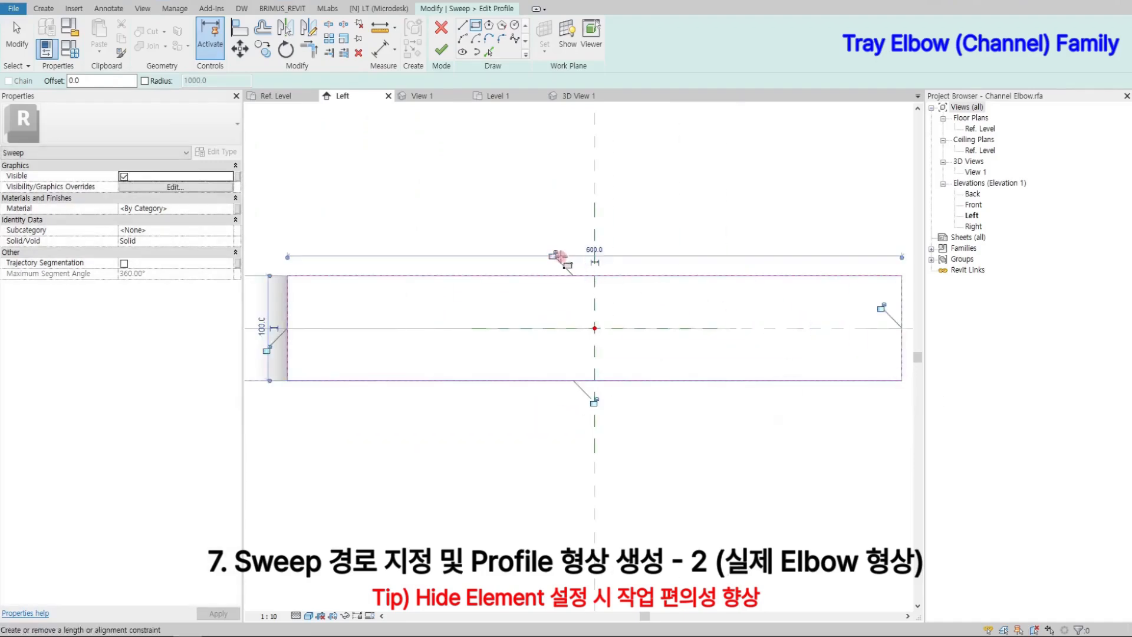
pyautogui.scroll(-1, 531, 269)
pyautogui.click(326, 335)
pyautogui.click(547, 381)
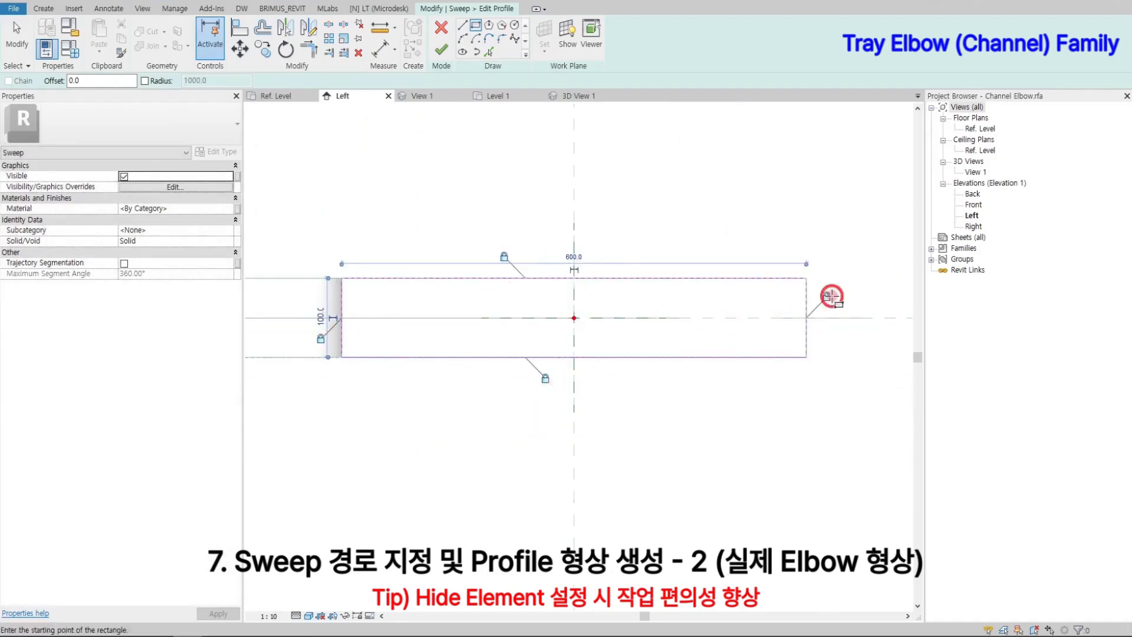
# Sketch an inner U inside the rectangle, about 35 mm from the left side, 20 mm from the bottom and 30 mm from the right side.
pyautogui.click(328, 26)
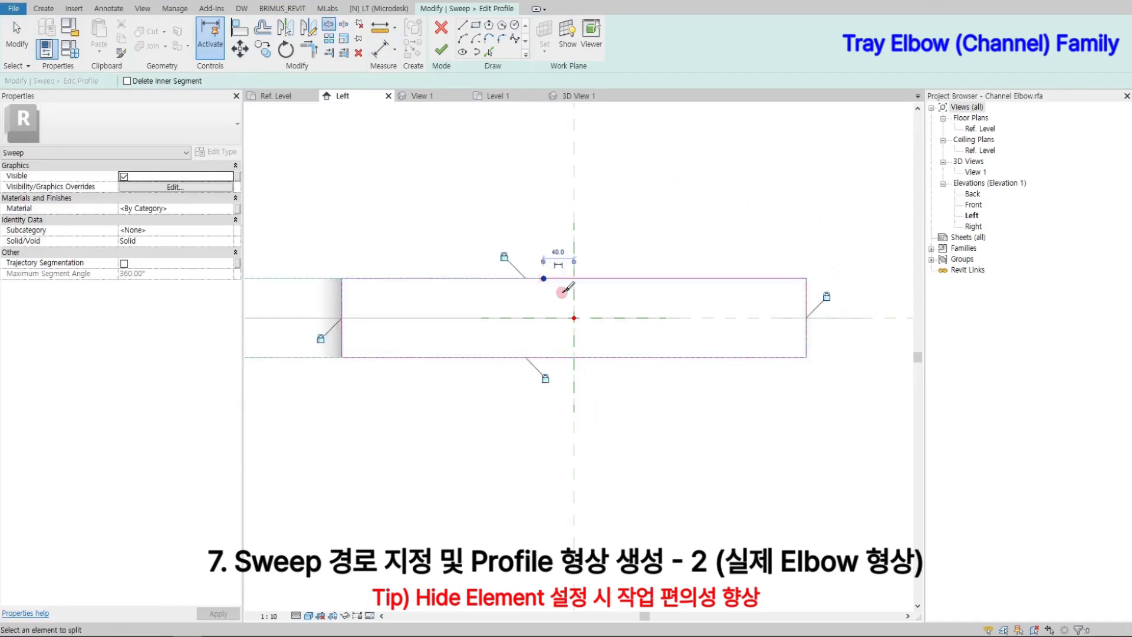
pyautogui.click(462, 25)
pyautogui.click(369, 278)
pyautogui.click(369, 340)
pyautogui.click(784, 341)
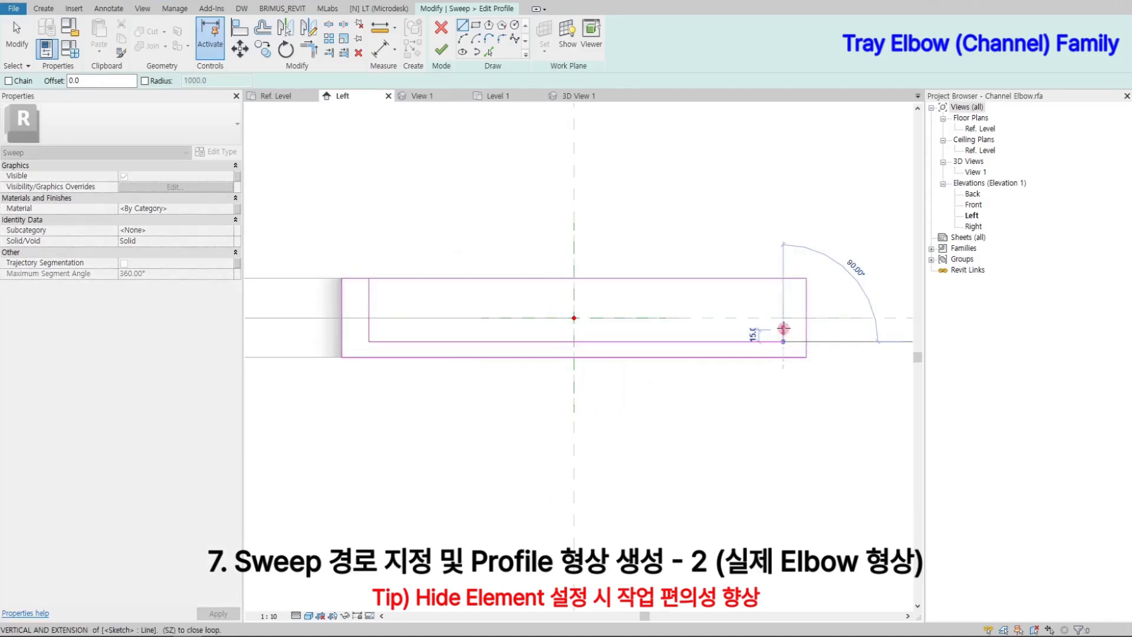
pyautogui.click(784, 278)
# Trim the rectangle's upper edge between the inner walls to form one closed U-shaped channel profile.
pyautogui.press('Escape')
pyautogui.click(309, 49)
pyautogui.click(784, 303)
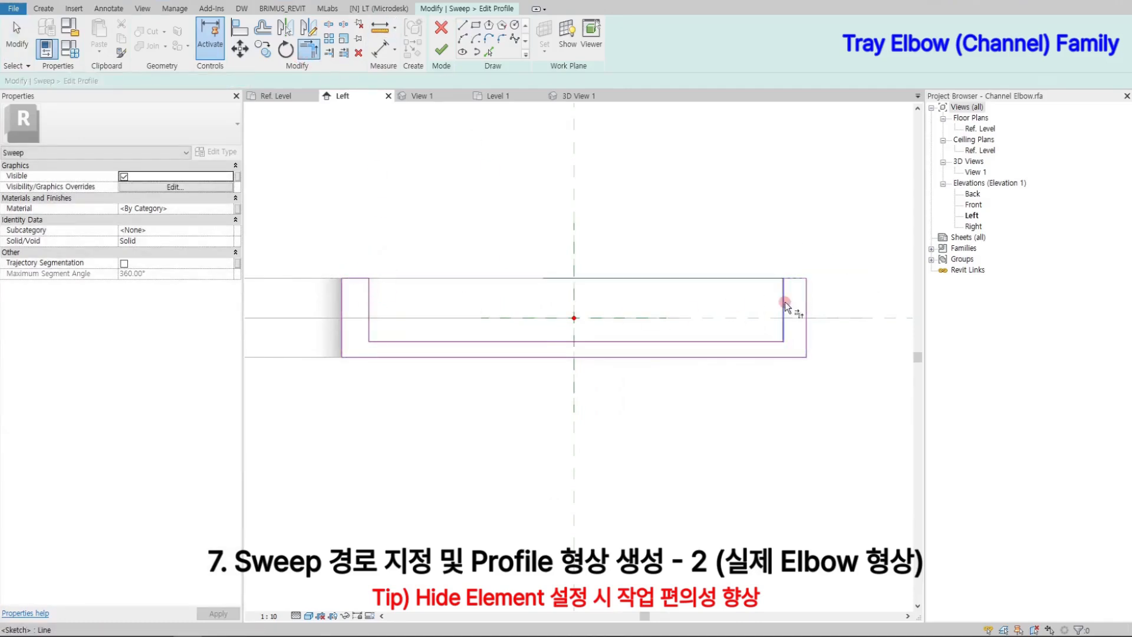
pyautogui.press('Escape')
pyautogui.moveTo(758, 243); pyautogui.dragTo(842, 312)
pyautogui.press('Escape')
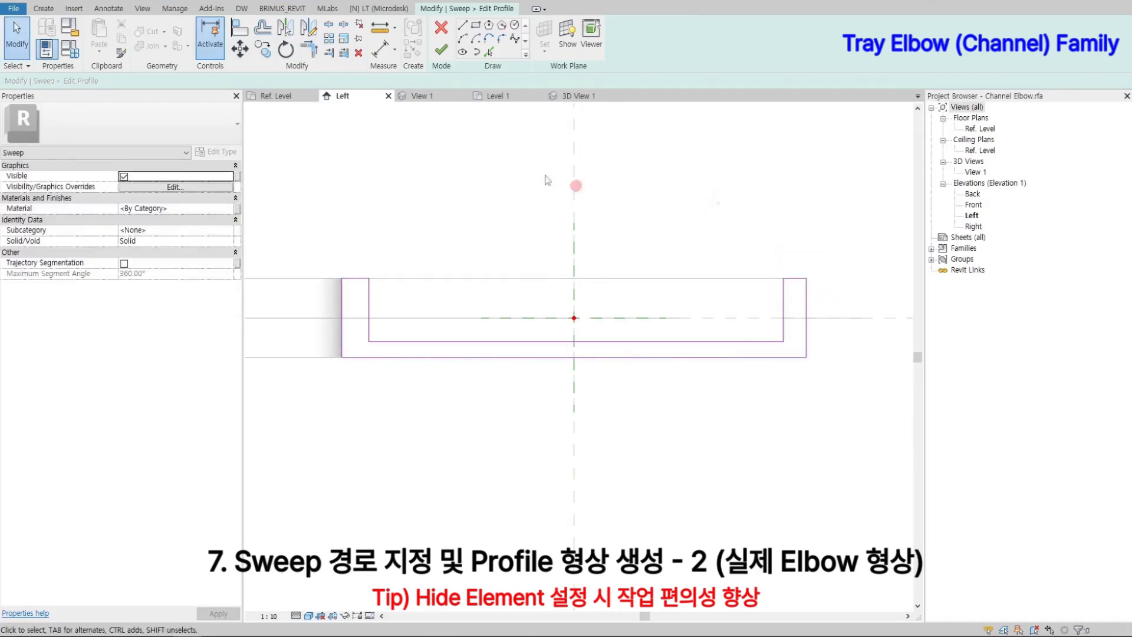
# Dimension the thickness of the channel profile's left and right walls.
pyautogui.click(384, 54)
pyautogui.click(342, 306)
pyautogui.click(368, 302)
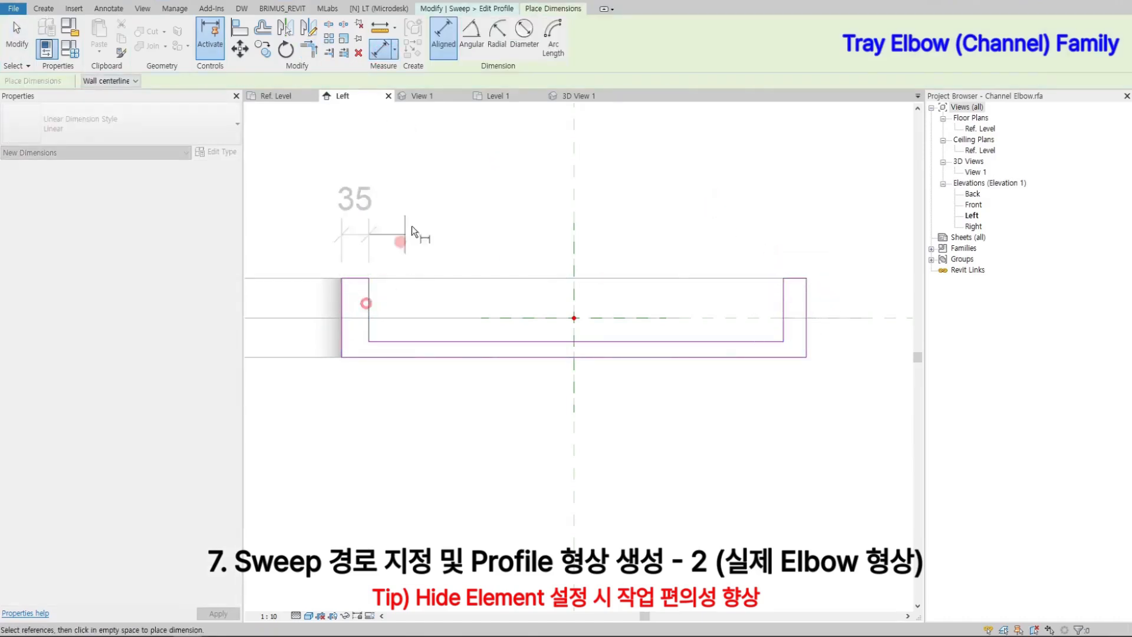
pyautogui.click(407, 210)
pyautogui.click(783, 299)
pyautogui.click(806, 298)
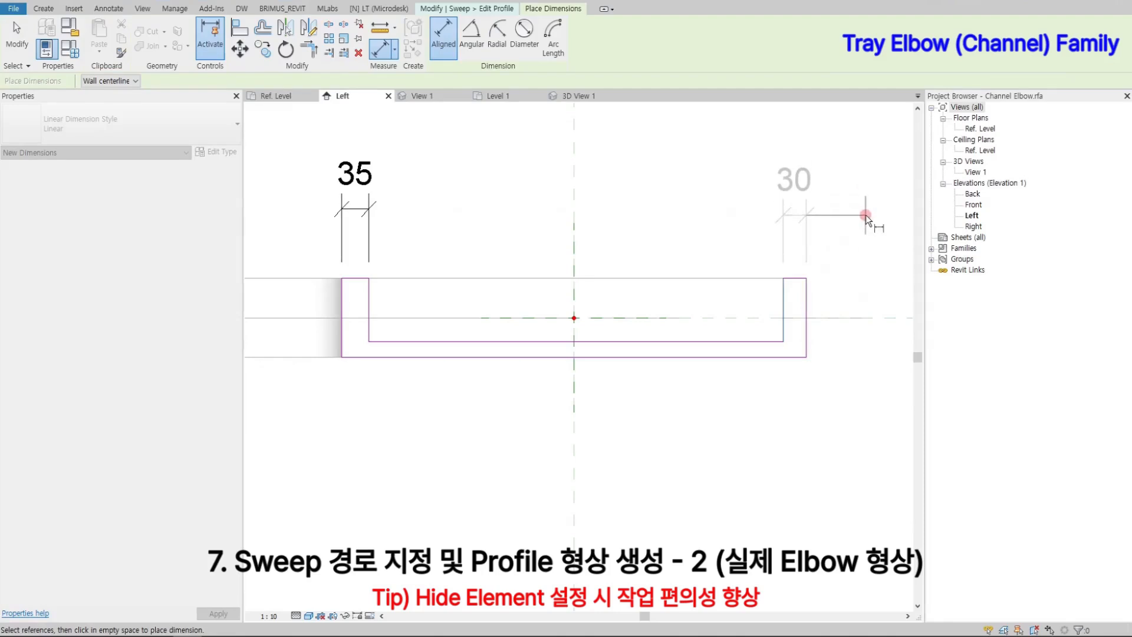
pyautogui.click(865, 215)
# Dimension the thickness of the channel profile's floor.
pyautogui.click(742, 342)
pyautogui.click(741, 356)
pyautogui.click(303, 380)
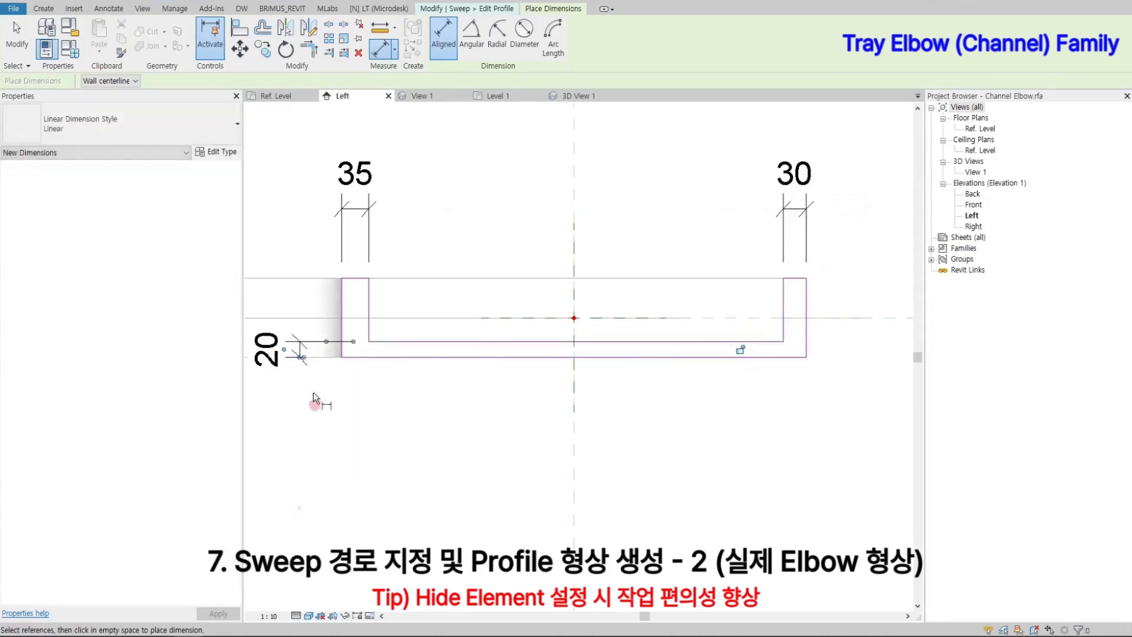
pyautogui.press('Escape')
# Label the floor and both wall thickness dimensions with the existing Thickness parameter.
pyautogui.click(266, 349)
pyautogui.keyDown('ctrl'); pyautogui.click(354, 173); pyautogui.keyUp('ctrl')
pyautogui.keyDown('ctrl'); pyautogui.click(793, 174); pyautogui.keyUp('ctrl')
pyautogui.click(501, 36)
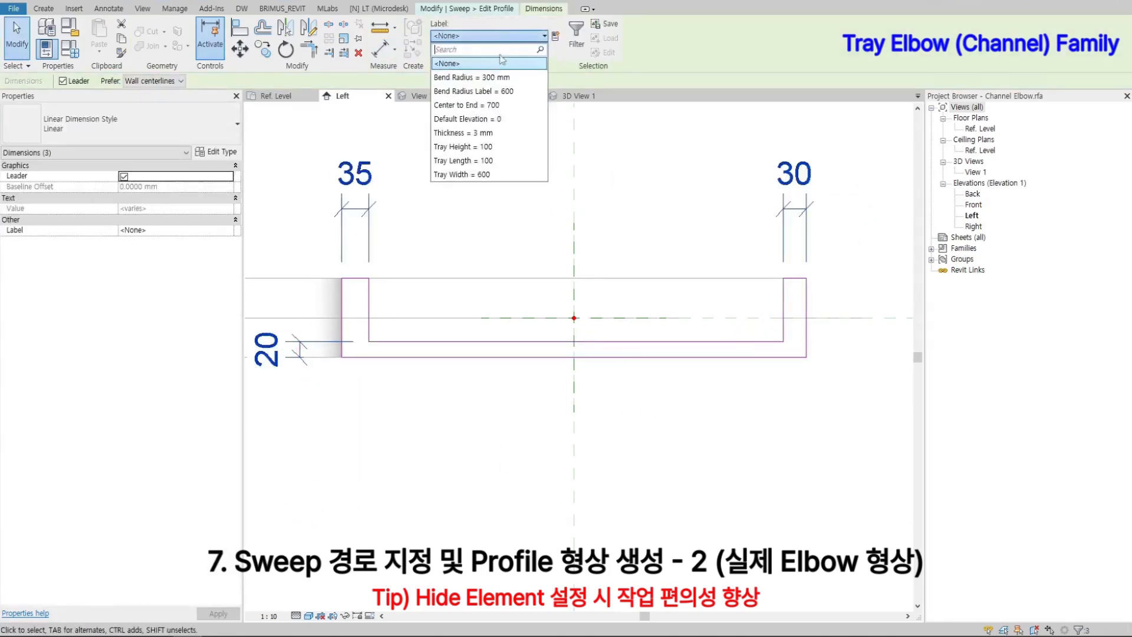
pyautogui.click(492, 137)
pyautogui.scroll(-3, 490, 224)
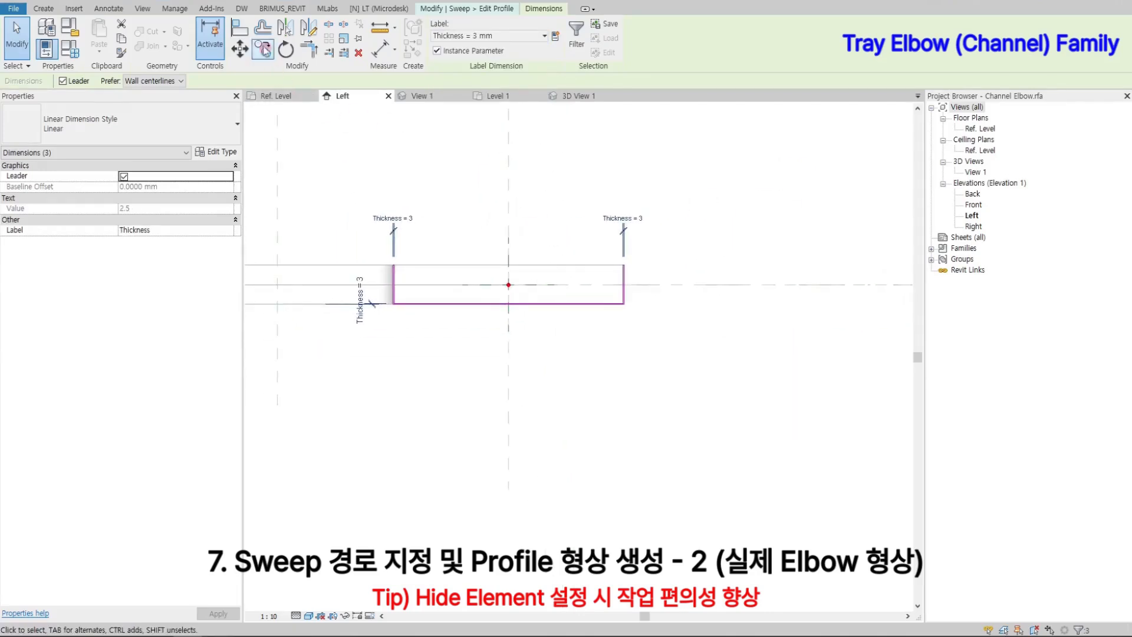
# Align the upper end of the channel's right wall with the tray outline's upper edge and lock it.
pyautogui.click(240, 26)
pyautogui.scroll(5, 613, 262)
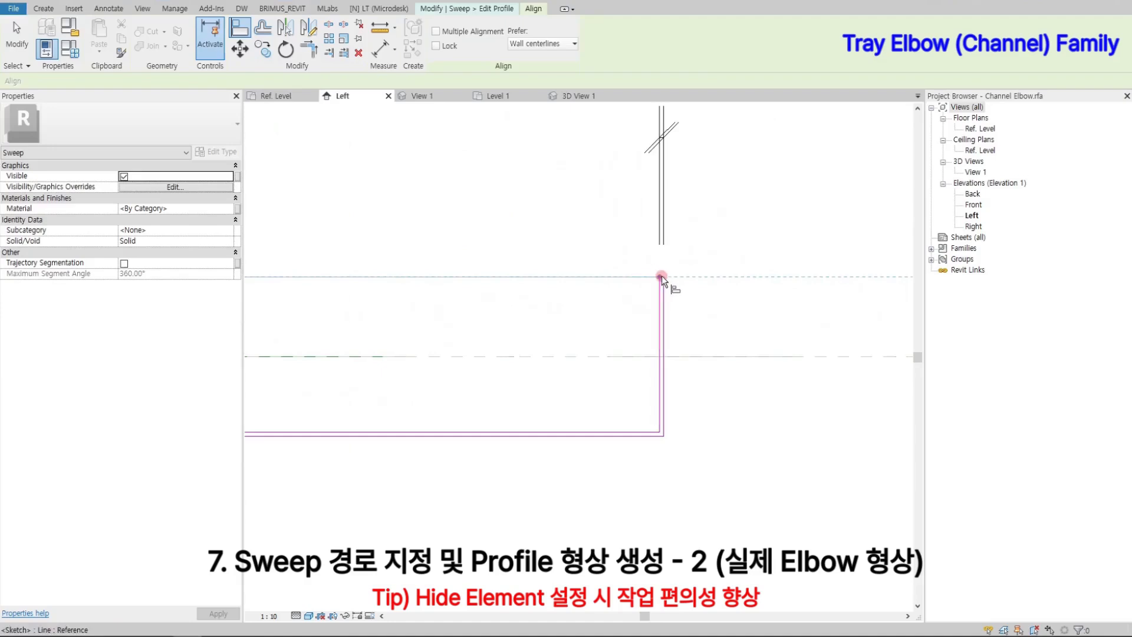
pyautogui.click(662, 275)
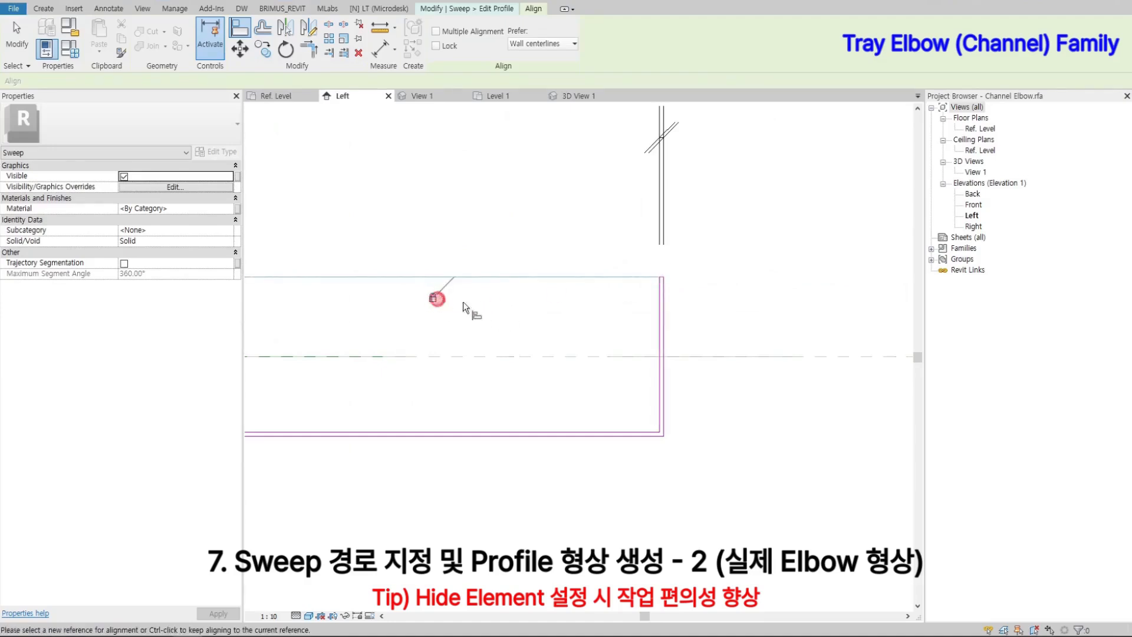
# Dimension the channel profile's upper end, horizontal centre plane and lower edge as one chain and make its segments equal.
pyautogui.scroll(-4, 512, 296)
pyautogui.moveTo(511, 296); pyautogui.dragTo(573, 297, button='middle')
pyautogui.click(381, 50)
pyautogui.scroll(1, 592, 299)
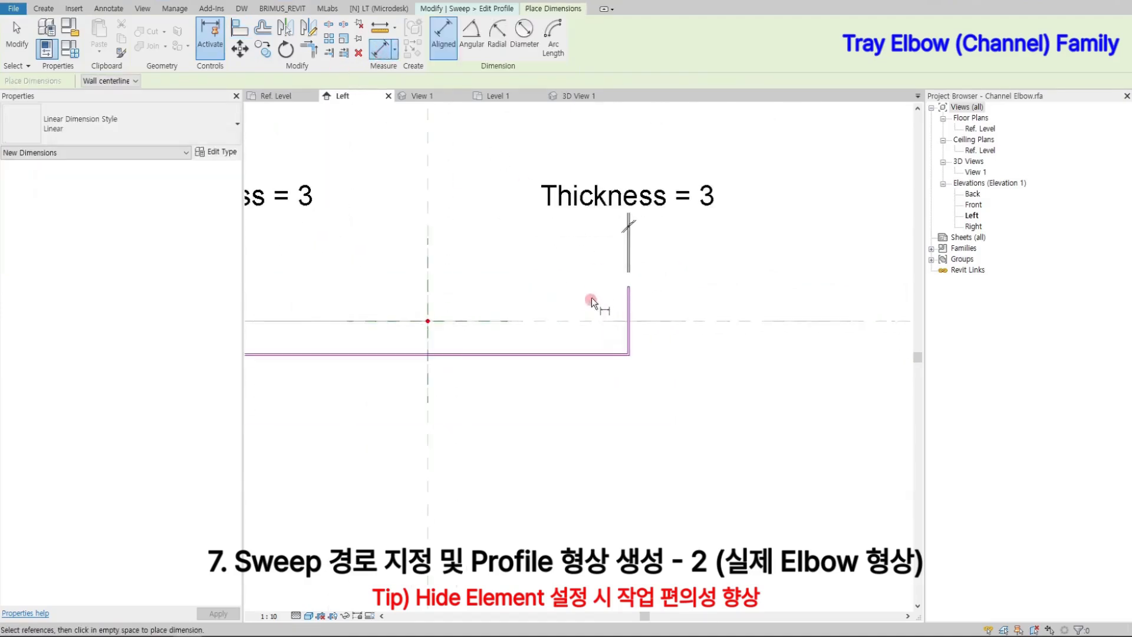
pyautogui.scroll(5, 593, 286)
pyautogui.scroll(-2, 445, 396)
pyautogui.moveTo(373, 395); pyautogui.dragTo(425, 380, button='middle')
pyautogui.click(316, 387)
pyautogui.click(578, 446)
pyautogui.scroll(-3, 579, 447)
pyautogui.click(696, 473)
pyautogui.click(629, 420)
pyautogui.scroll(-2, 613, 449)
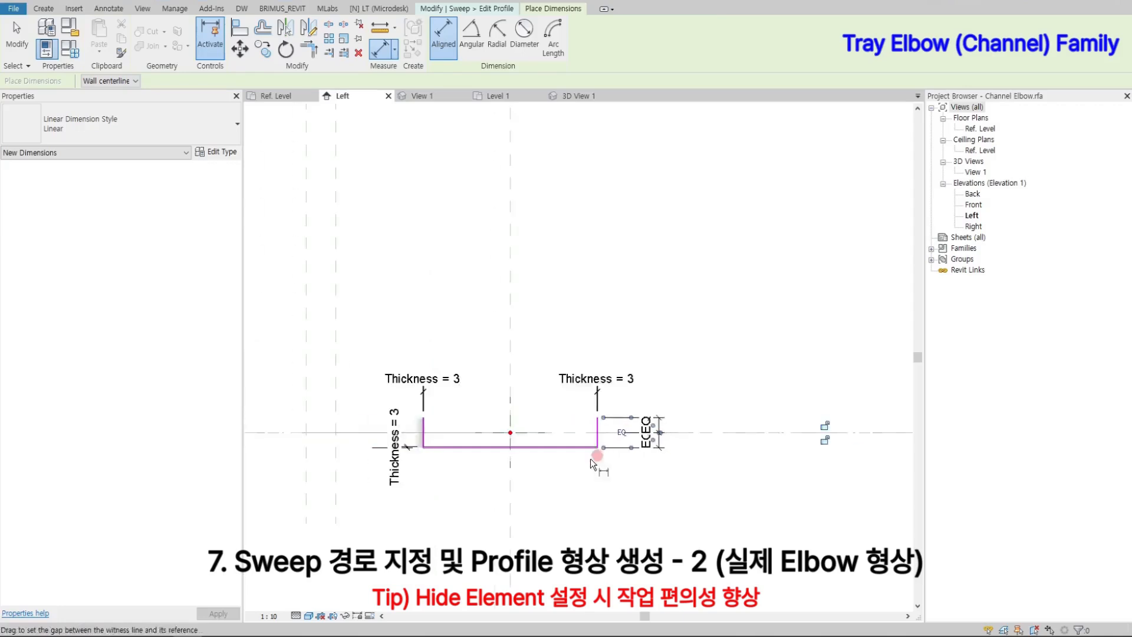
pyautogui.moveTo(573, 472); pyautogui.dragTo(631, 447, button='middle')
pyautogui.moveTo(400, 200); pyautogui.dragTo(459, 160, button='middle')
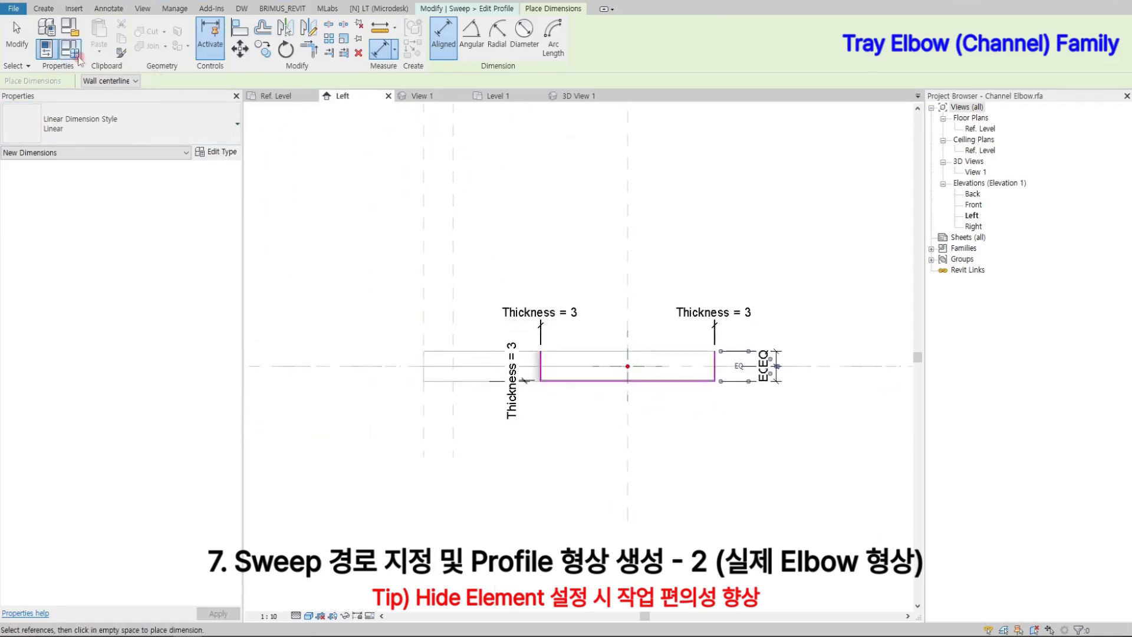
# Test the channel profile by applying a Tray Height of 200, and restore the value to 100.
pyautogui.click(70, 47)
pyautogui.click(201, 215)
pyautogui.write('200.0')
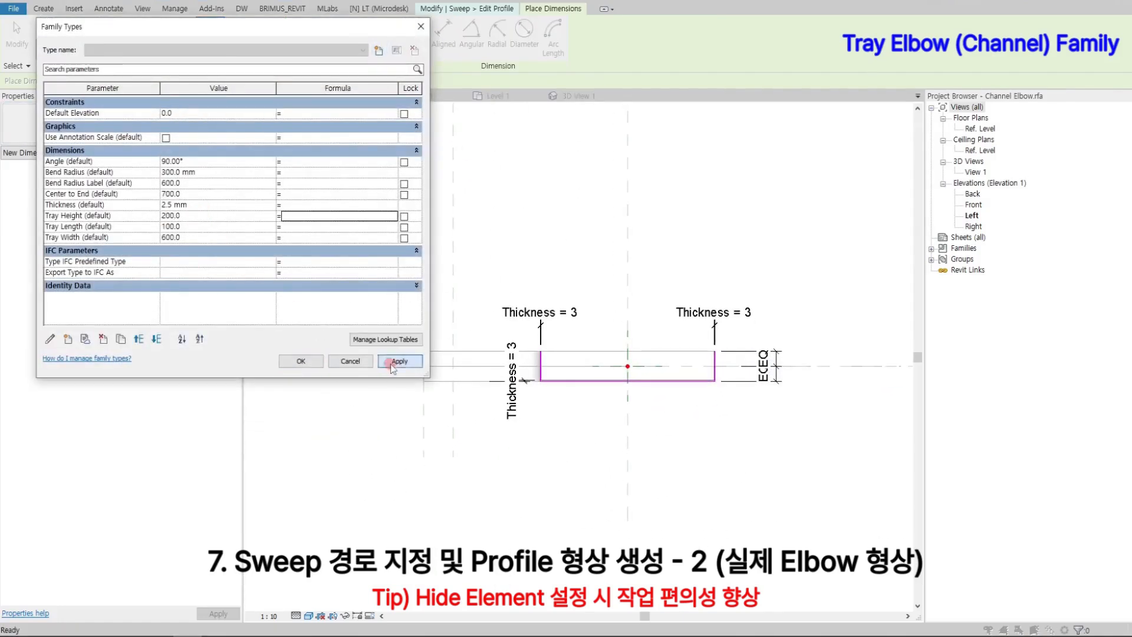
pyautogui.click(392, 364)
pyautogui.click(213, 215)
pyautogui.write('10')
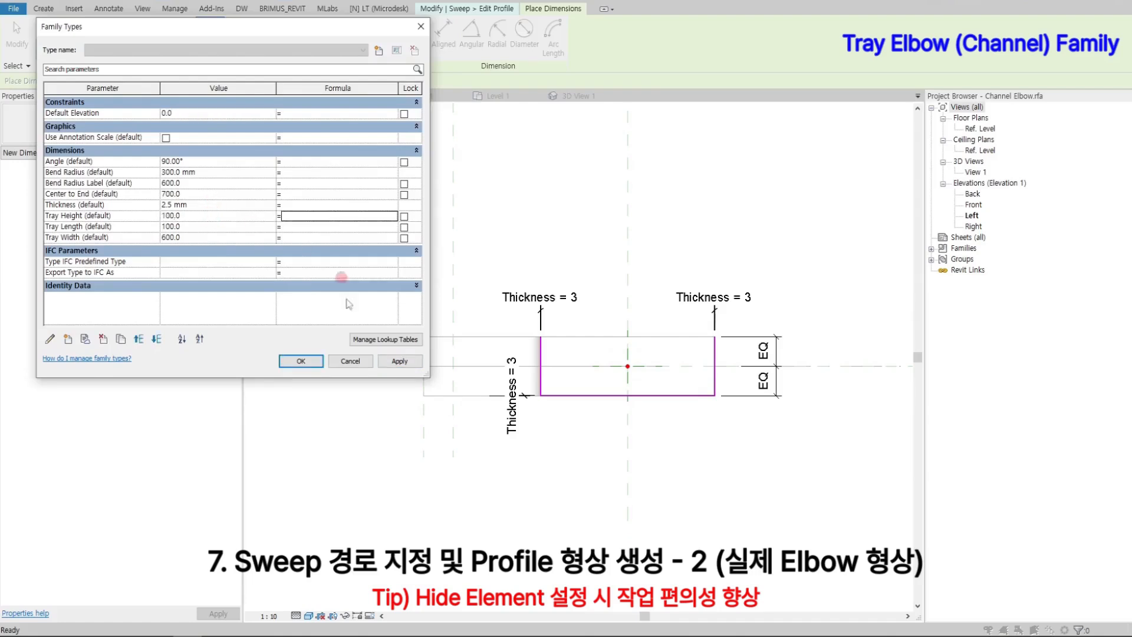
pyautogui.click(301, 361)
# Finish the channel profile and its sweep, and return to the Ref. Level plan.
pyautogui.click(485, 159)
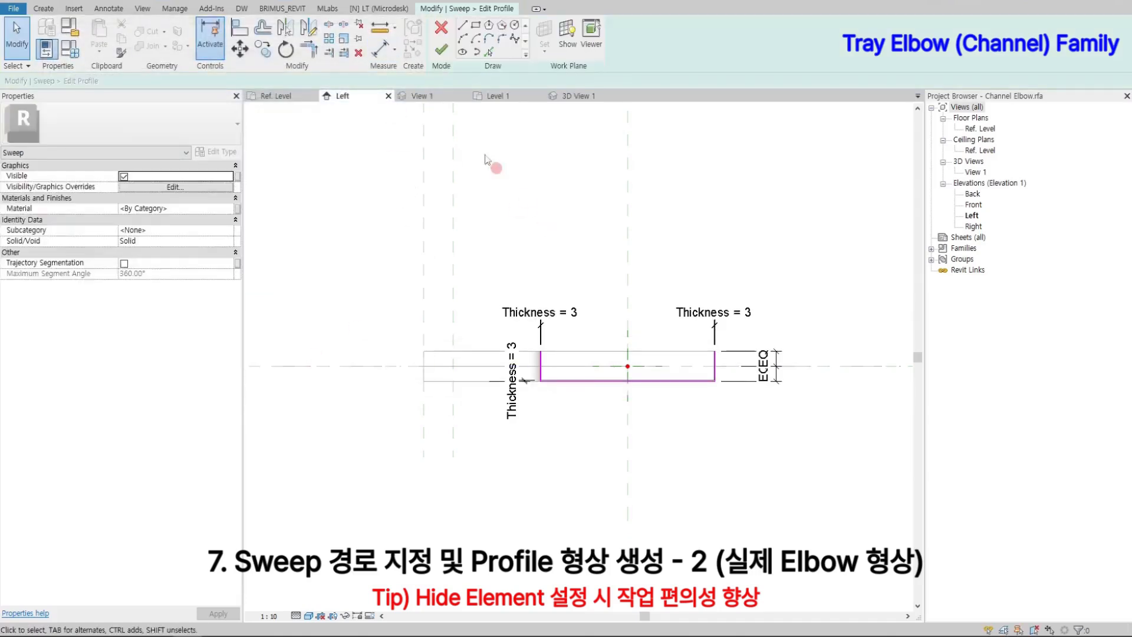
pyautogui.click(442, 51)
pyautogui.hotkey('ctrl', 'Tab')
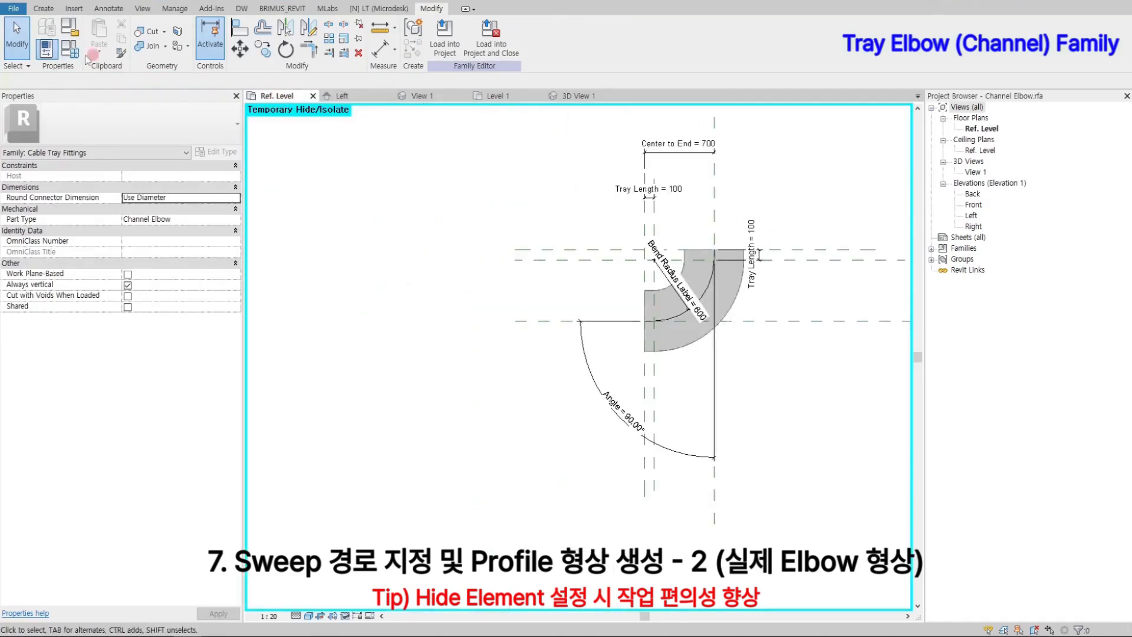
# Set the Bend Radius Label formula to if(Bend Radius > 3.2 mm, Bend Radius + Tray Width / 2, Tray Width / 2 + 3.2 mm).
pyautogui.click(71, 48)
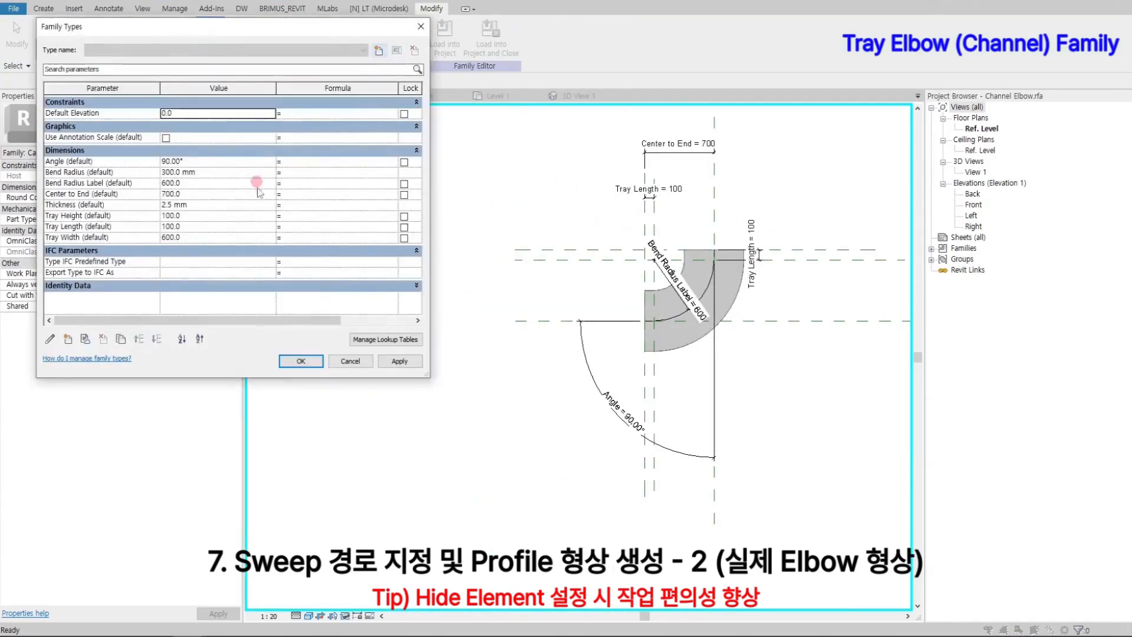
pyautogui.click(305, 193)
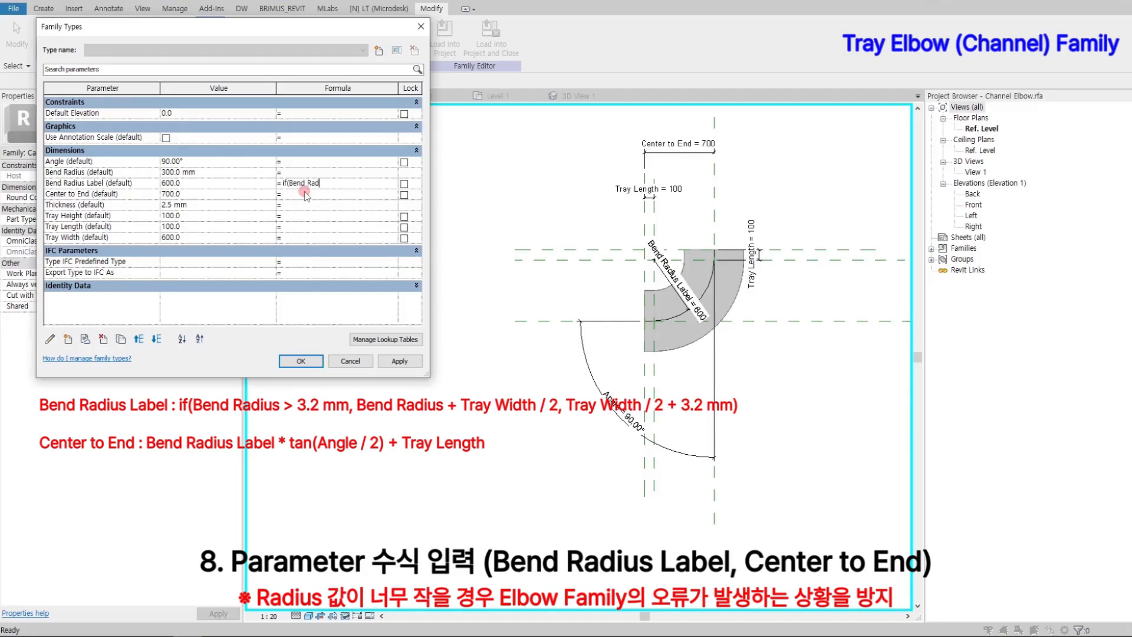
pyautogui.write('if(Bend Radius > 3.2, Bend Rad')
pyautogui.write('ius')
pyautogui.write(' + Tray Width / 2')
pyautogui.write(', Tray Width /')
pyautogui.write(' 2 + 3.2 mm)')
pyautogui.press('Return')
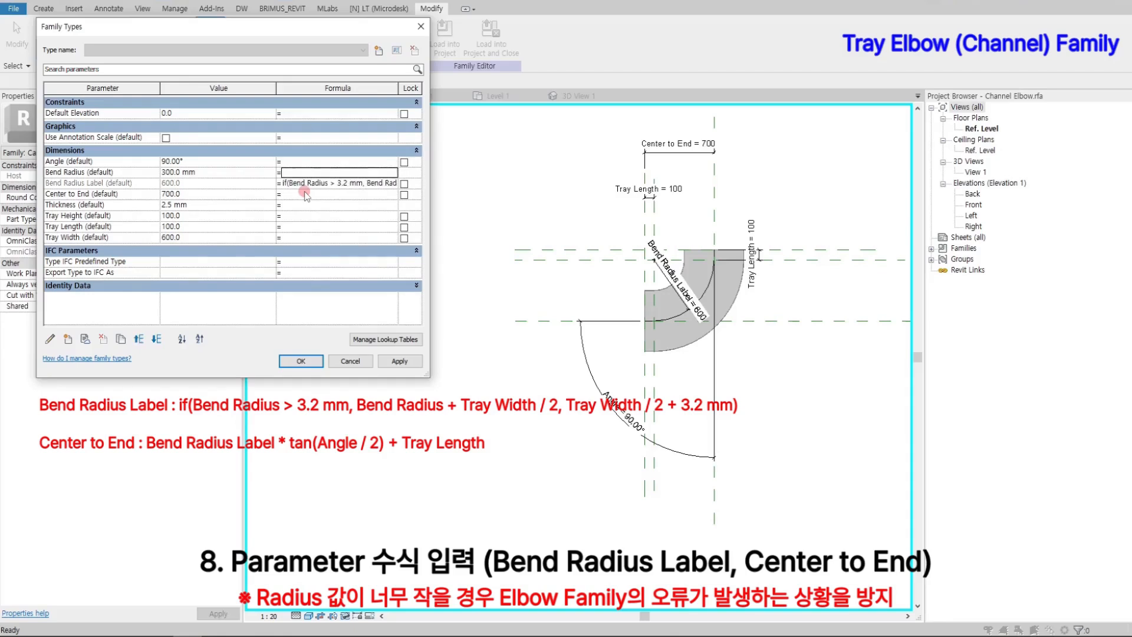
# Set the Center to End formula to Bend Radius Label * tan(Angle / 2) + Tray Length and apply it.
pyautogui.click(304, 193)
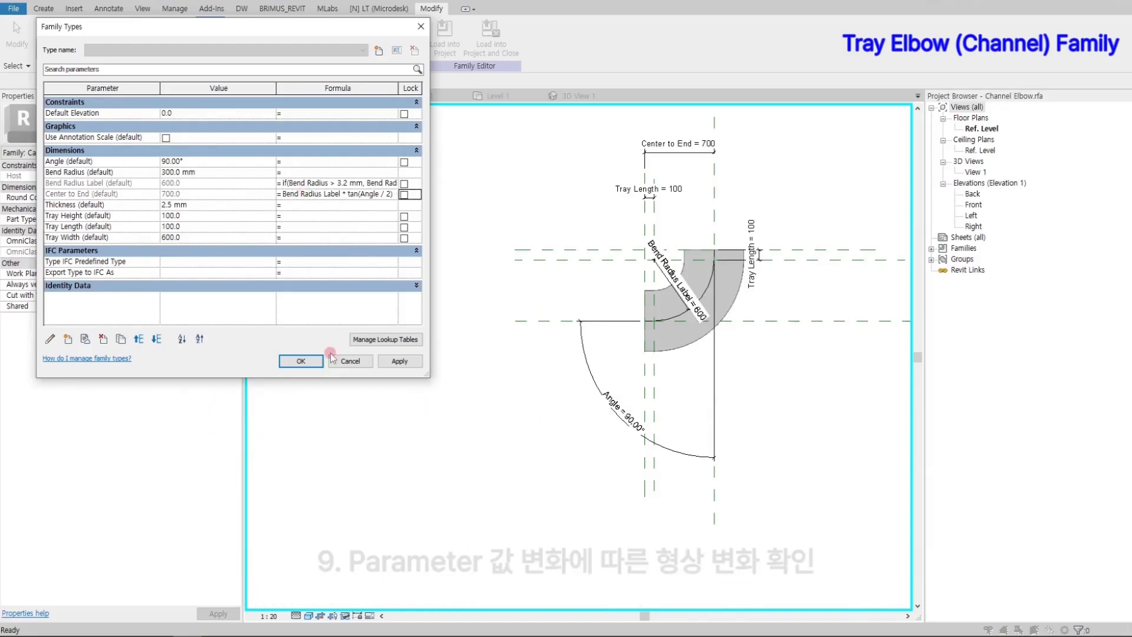
pyautogui.click(392, 363)
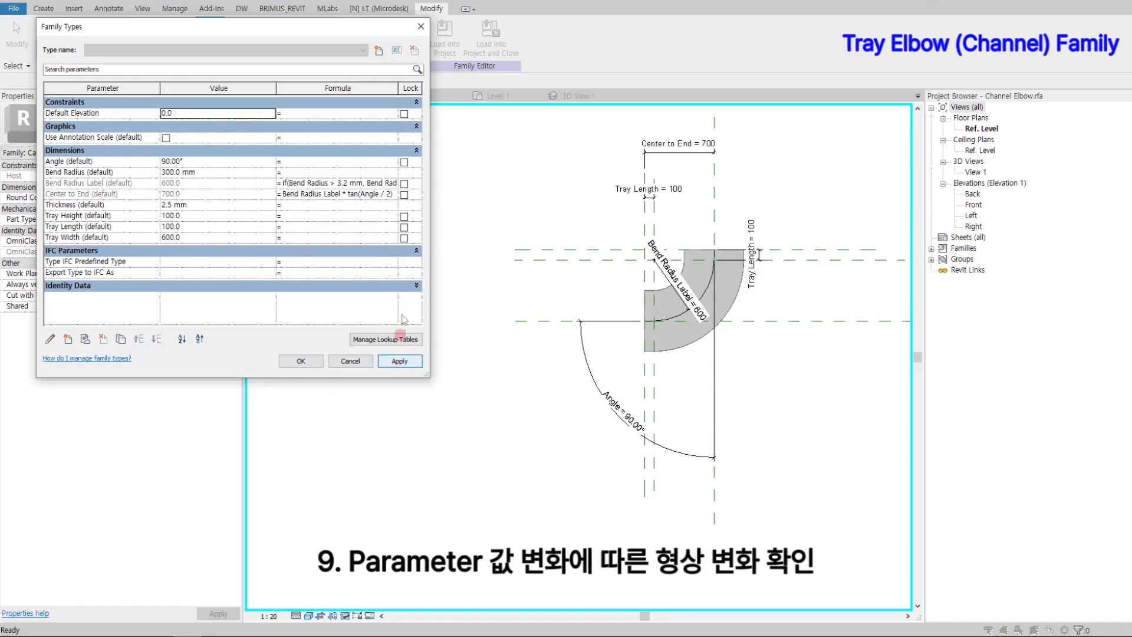
# Test the elbow by applying a smaller Tray Width, and restore the width to 600.
pyautogui.click(215, 238)
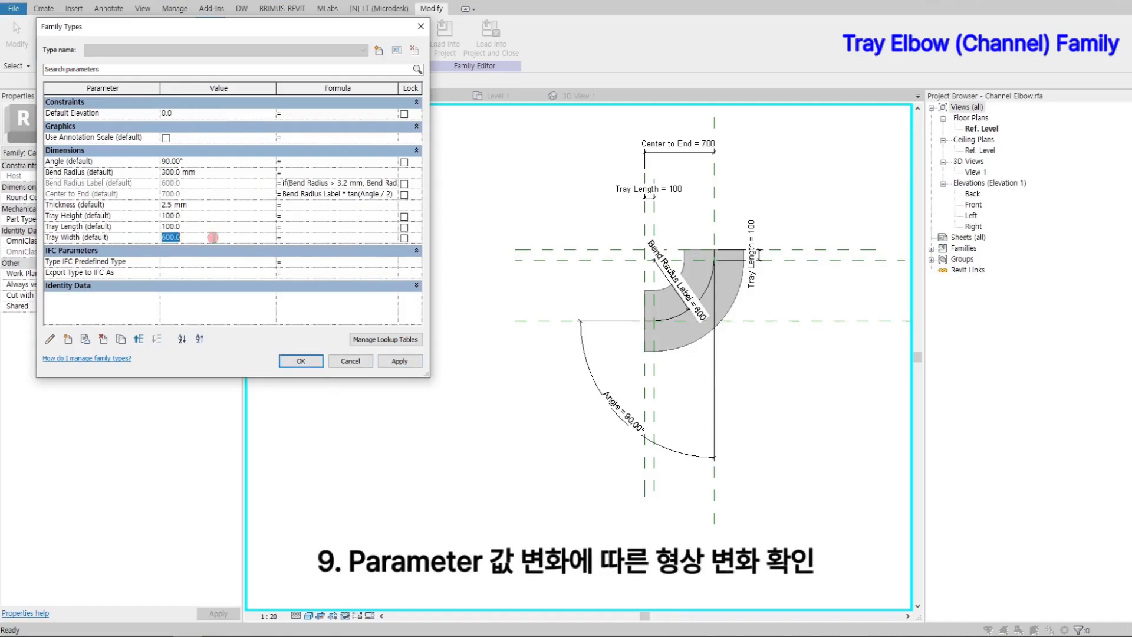
pyautogui.click(406, 361)
pyautogui.click(210, 237)
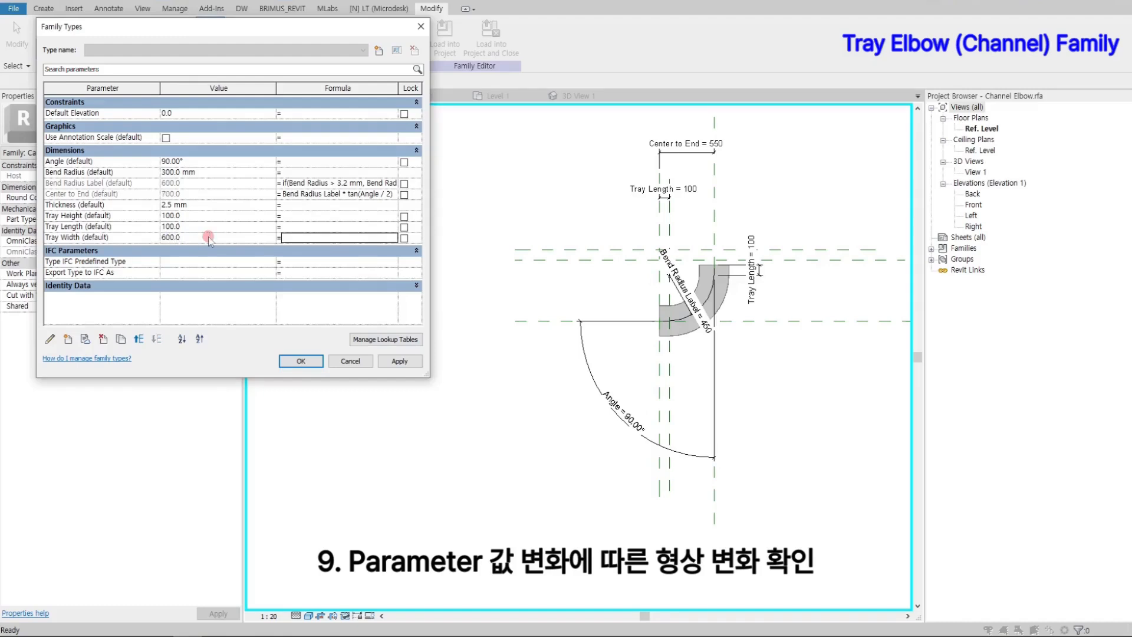
pyautogui.click(400, 361)
# Test the elbow by applying an Angle of 45°, and restore the angle to 90°.
pyautogui.click(218, 161)
pyautogui.write('45')
pyautogui.press('Return')
pyautogui.click(411, 363)
pyautogui.click(224, 161)
pyautogui.write('90')
pyautogui.press('Return')
pyautogui.click(399, 361)
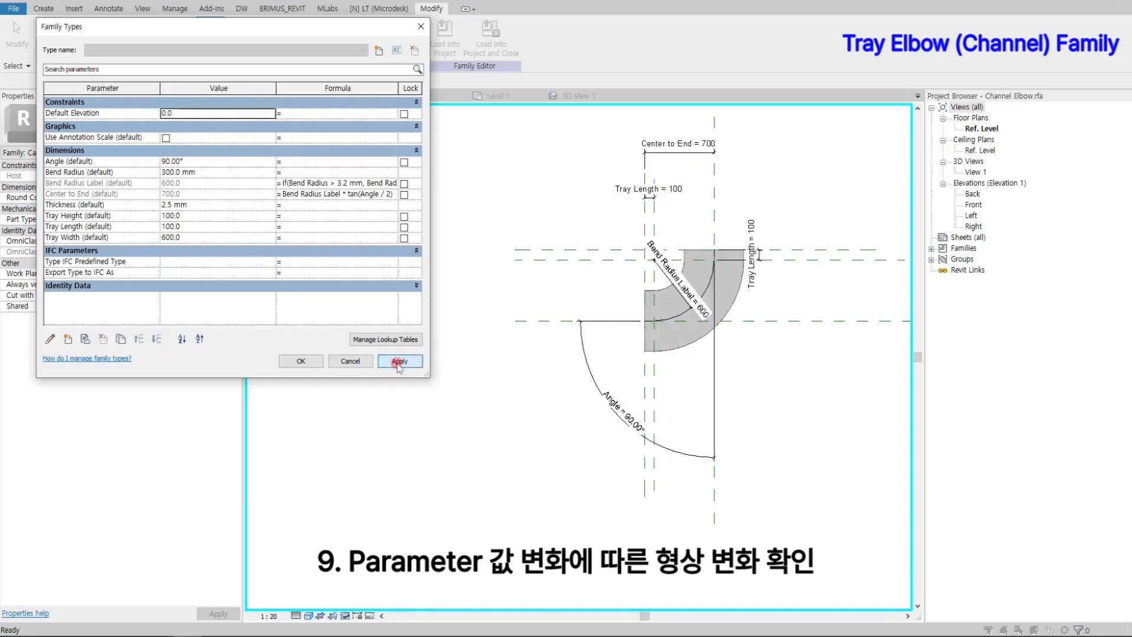
pyautogui.click(314, 361)
# Reset the temporary hide/isolate in the Ref. Level plan and show the elbow in the 3D view View 1.
pyautogui.click(347, 616)
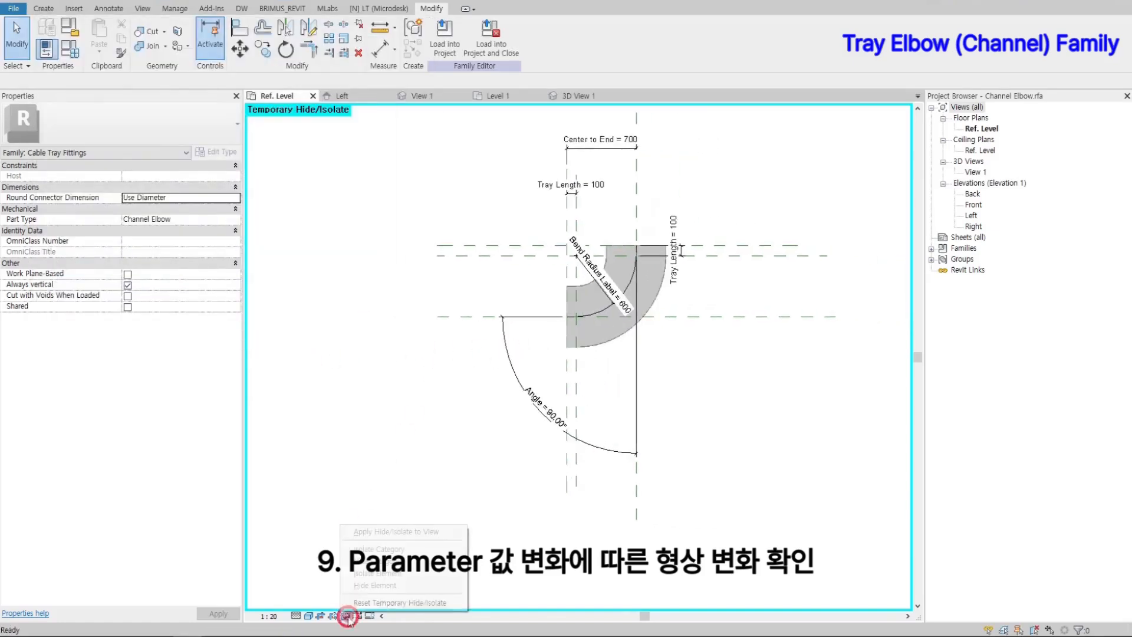
pyautogui.click(377, 602)
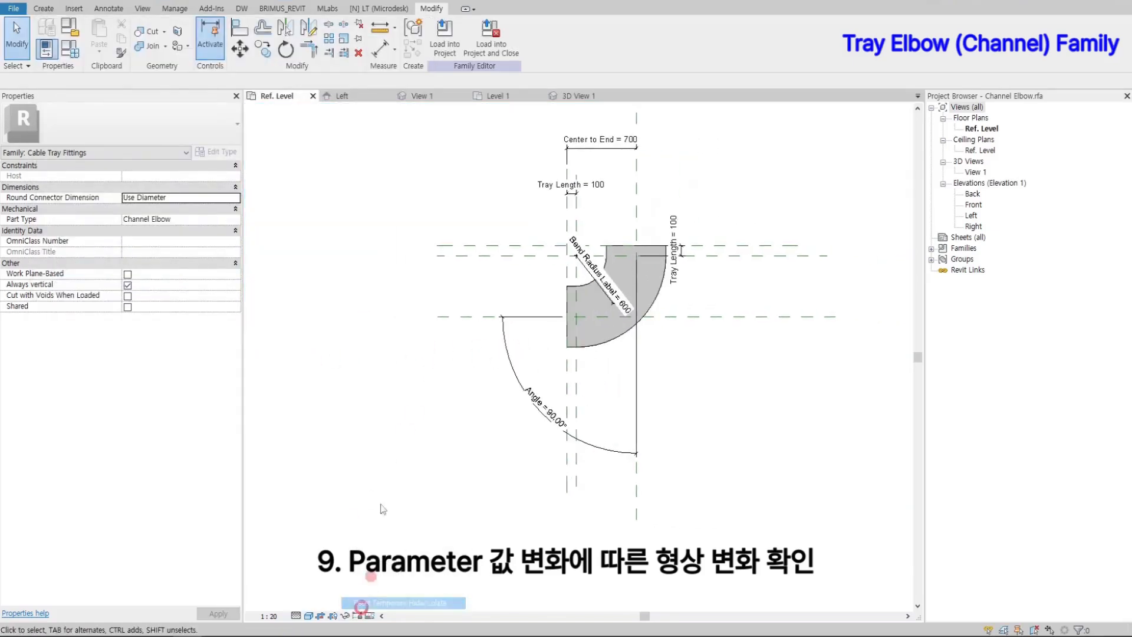
pyautogui.click(423, 97)
pyautogui.keyDown('shift'); pyautogui.moveTo(518, 298); pyautogui.dragTo(536, 402, button='middle'); pyautogui.keyUp('shift')
# Place a cable tray connector on each of the elbow's two end faces.
pyautogui.click(44, 9)
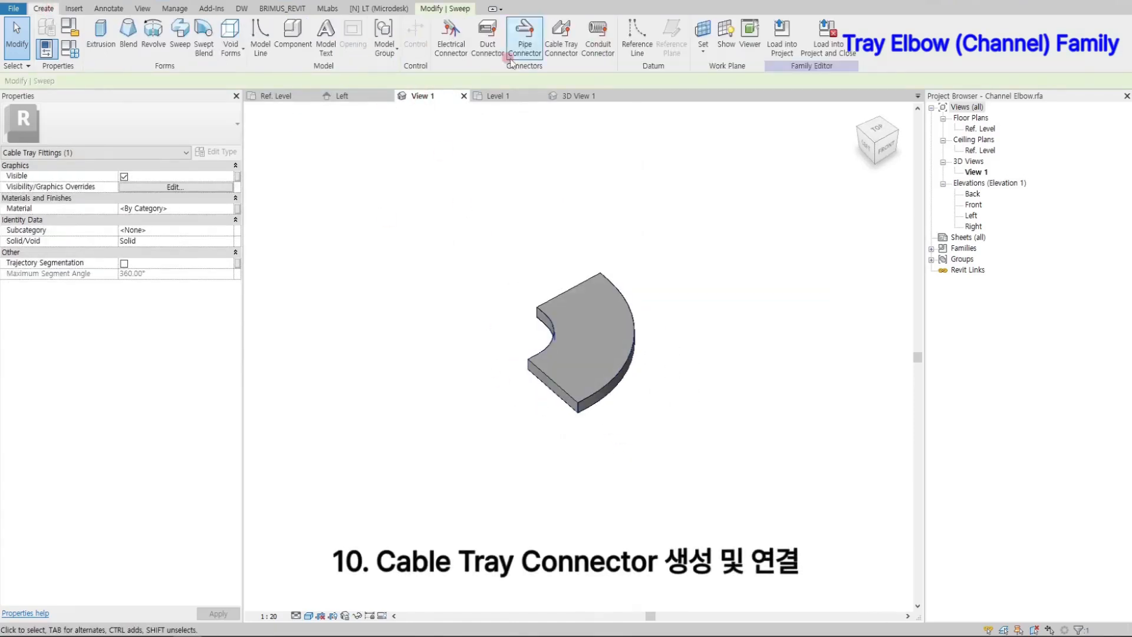
pyautogui.click(562, 38)
pyautogui.keyDown('shift'); pyautogui.moveTo(543, 382); pyautogui.dragTo(650, 376, button='middle'); pyautogui.keyUp('shift')
pyautogui.press('Escape')
pyautogui.click(651, 378)
pyautogui.click(532, 29)
pyautogui.click(596, 282)
pyautogui.keyDown('shift'); pyautogui.moveTo(619, 330); pyautogui.dragTo(705, 356, button='middle'); pyautogui.keyUp('shift')
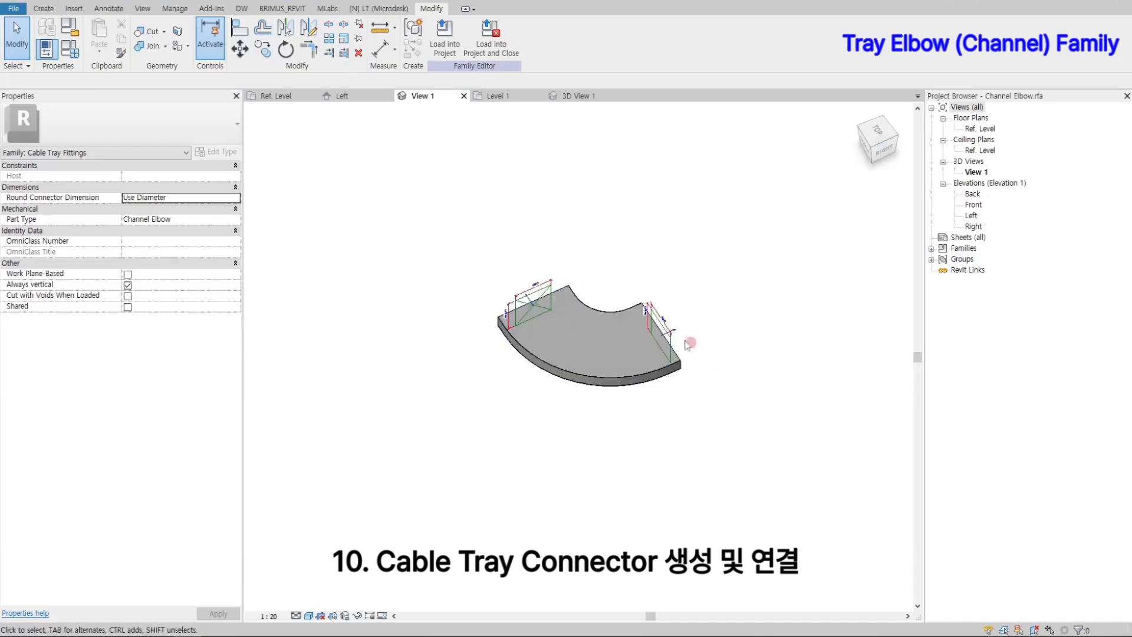
# Associate the Angle property of both cable tray connectors with the Angle family parameter.
pyautogui.click(661, 322)
pyautogui.keyDown('ctrl'); pyautogui.click(531, 290); pyautogui.keyUp('ctrl')
pyautogui.click(239, 175)
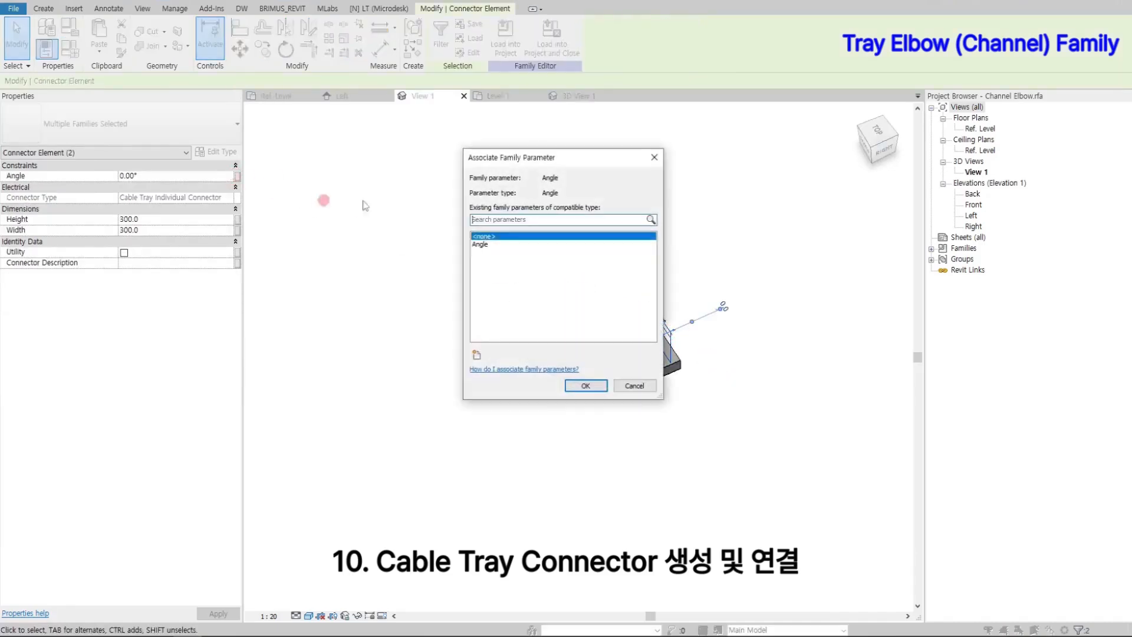
pyautogui.click(480, 246)
pyautogui.click(579, 384)
# Associate both connectors' Height with the Tray Height parameter and their Width with the Tray Width parameter.
pyautogui.click(237, 219)
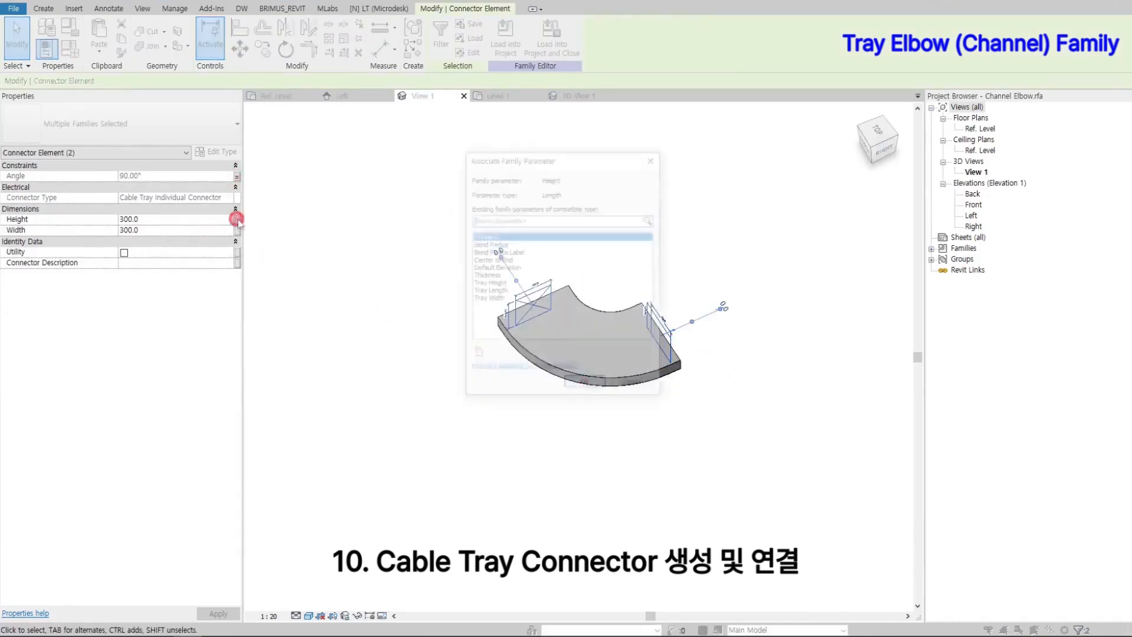
pyautogui.click(502, 284)
pyautogui.click(583, 384)
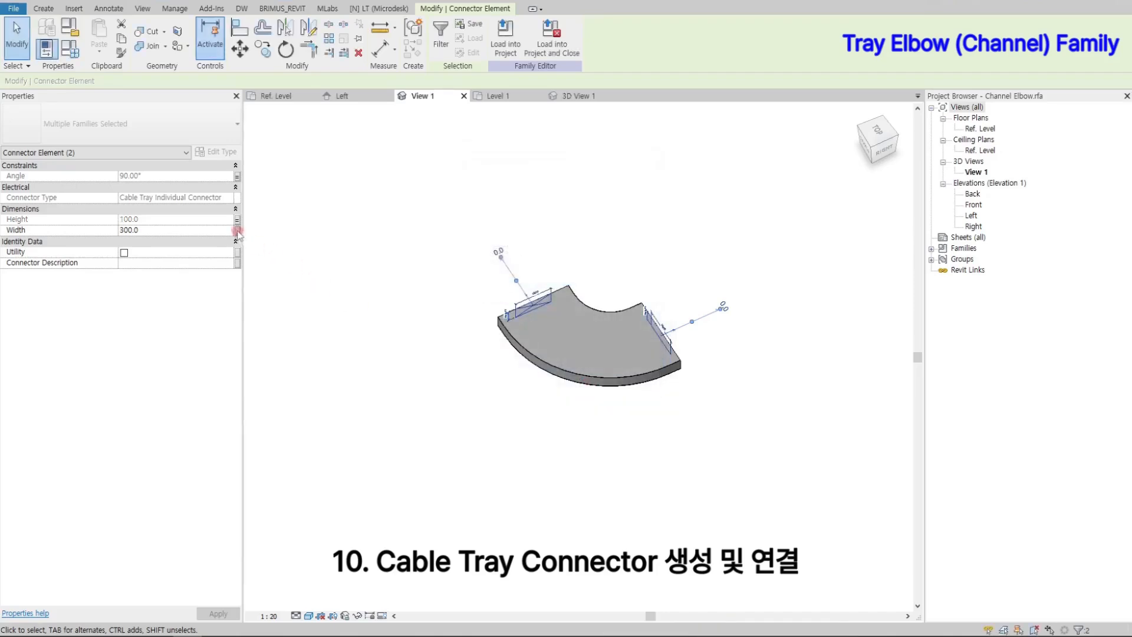
pyautogui.click(237, 230)
pyautogui.click(494, 298)
pyautogui.click(584, 383)
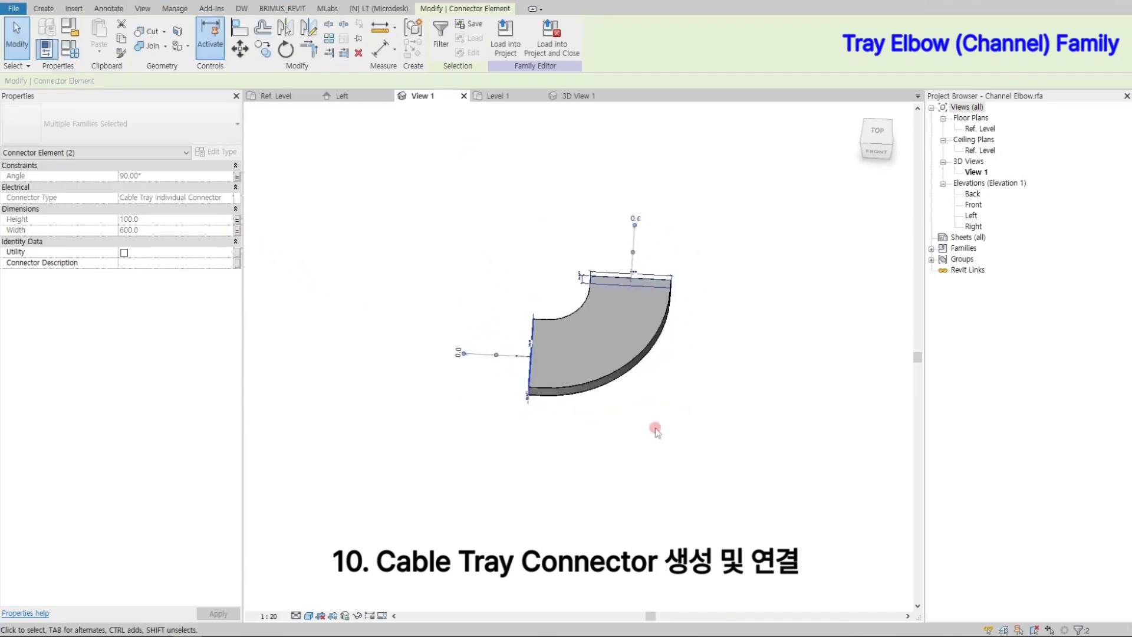
# Load the Channel Elbow family into the Cable Tray project and end the placement without adding an instance.
pyautogui.click(652, 429)
pyautogui.click(619, 282)
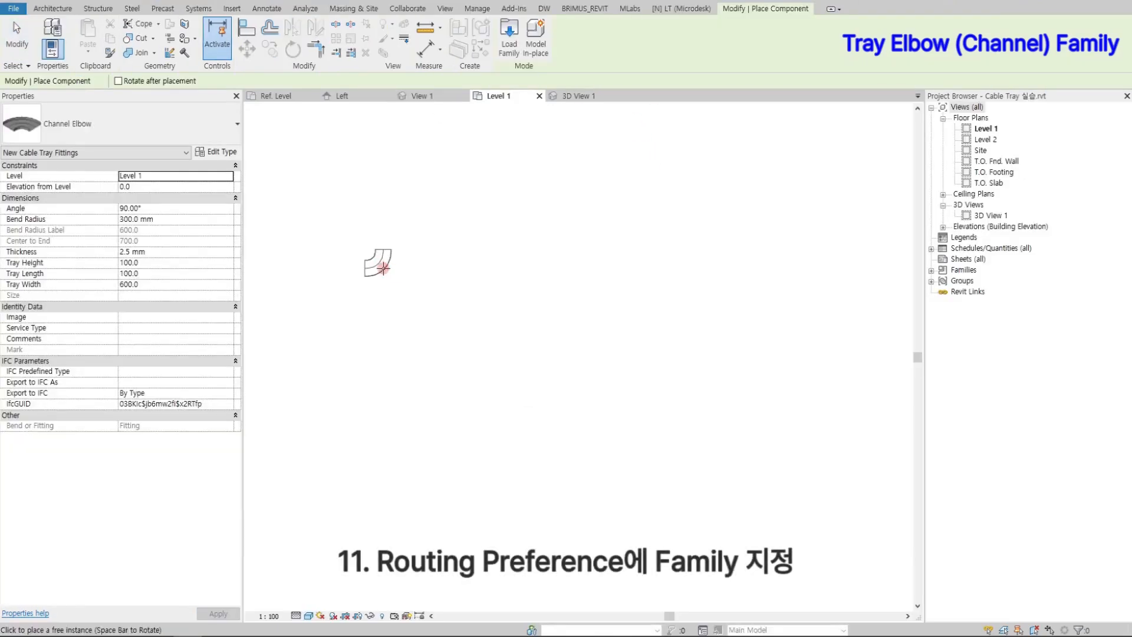
pyautogui.press('Escape')
pyautogui.press('Escape')
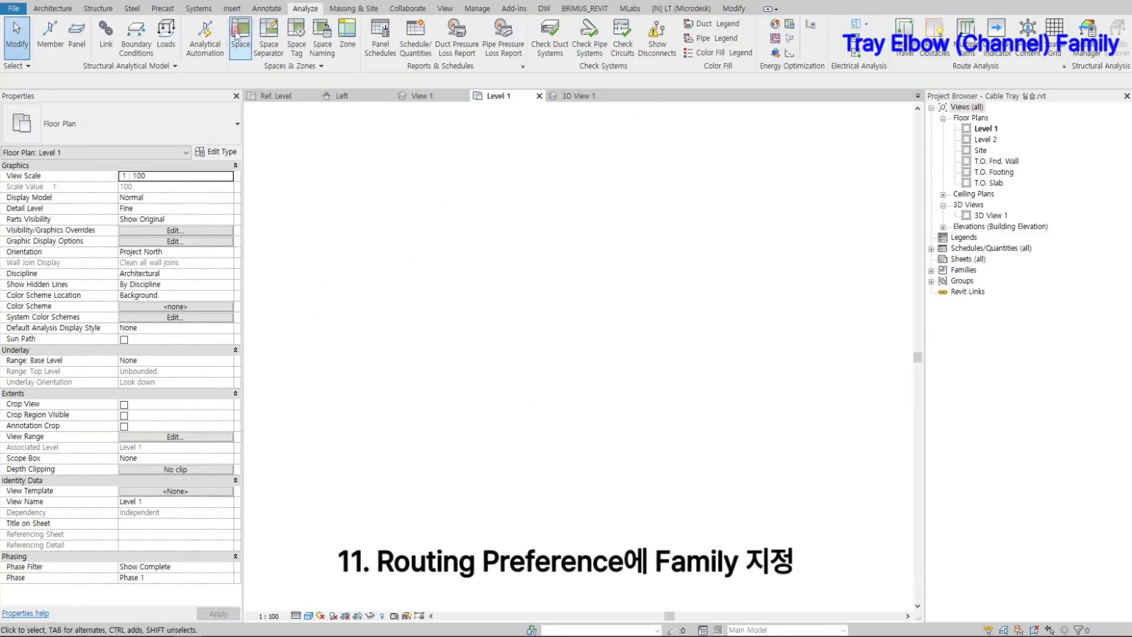
# Start a Channel Cable Tray and assign the Channel Elbow family as the elbow fitting in its type properties.
pyautogui.click(199, 8)
pyautogui.click(781, 35)
pyautogui.click(218, 152)
pyautogui.click(475, 235)
pyautogui.click(413, 251)
pyautogui.click(375, 441)
# Draw a connected 300 x 100 mm cable tray run on Level 1: horizontal, diagonal up, vertical up, and horizontal again.
pyautogui.click(353, 335)
pyautogui.click(428, 335)
pyautogui.click(472, 303)
pyautogui.click(474, 244)
pyautogui.click(579, 243)
pyautogui.press('Escape')
# Draw three separate straight 300 x 100 mm cable trays: a lower horizontal, a vertical above it, and an upper horizontal extending right.
pyautogui.click(375, 437)
pyautogui.click(579, 437)
pyautogui.press('Escape')
pyautogui.click(517, 411)
pyautogui.click(517, 324)
pyautogui.press('Escape')
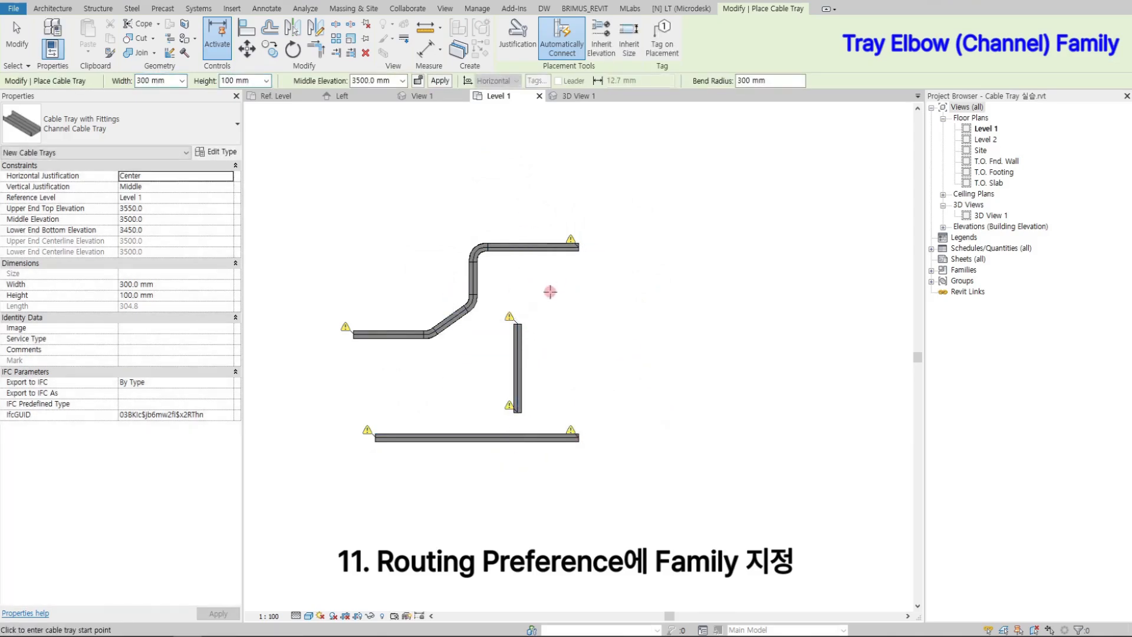
pyautogui.click(544, 294)
pyautogui.click(730, 295)
pyautogui.press('Escape')
pyautogui.press('Escape')
# Trim and extend the three separate trays to corners so elbows join the vertical tray with both horizontal ones.
pyautogui.click(734, 10)
pyautogui.click(335, 53)
pyautogui.click(450, 438)
pyautogui.click(519, 377)
pyautogui.click(578, 297)
pyautogui.press('Escape')
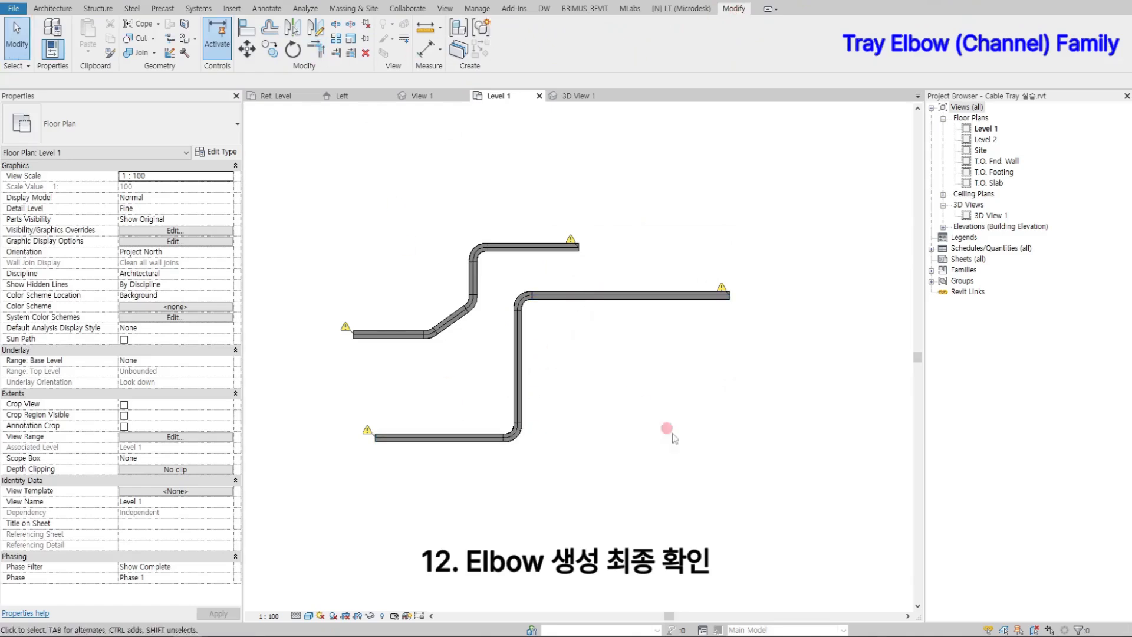
# Open 3D View 1 of the project and examine the elbows in both cable tray runs up close.
pyautogui.moveTo(666, 472); pyautogui.dragTo(383, 200)
pyautogui.click(578, 97)
pyautogui.moveTo(575, 446)
pyautogui.mouseDown(button='middle')
pyautogui.moveTo(629, 386)
pyautogui.moveTo(570, 429)
pyautogui.mouseUp(button='middle')
pyautogui.scroll(4, 568, 429)
pyautogui.click(474, 473)
pyautogui.moveTo(473, 473); pyautogui.dragTo(560, 385, button='middle')
# Compare the trays' display by switching the 3D view's detail level to Medium and back to Fine.
pyautogui.click(295, 615)
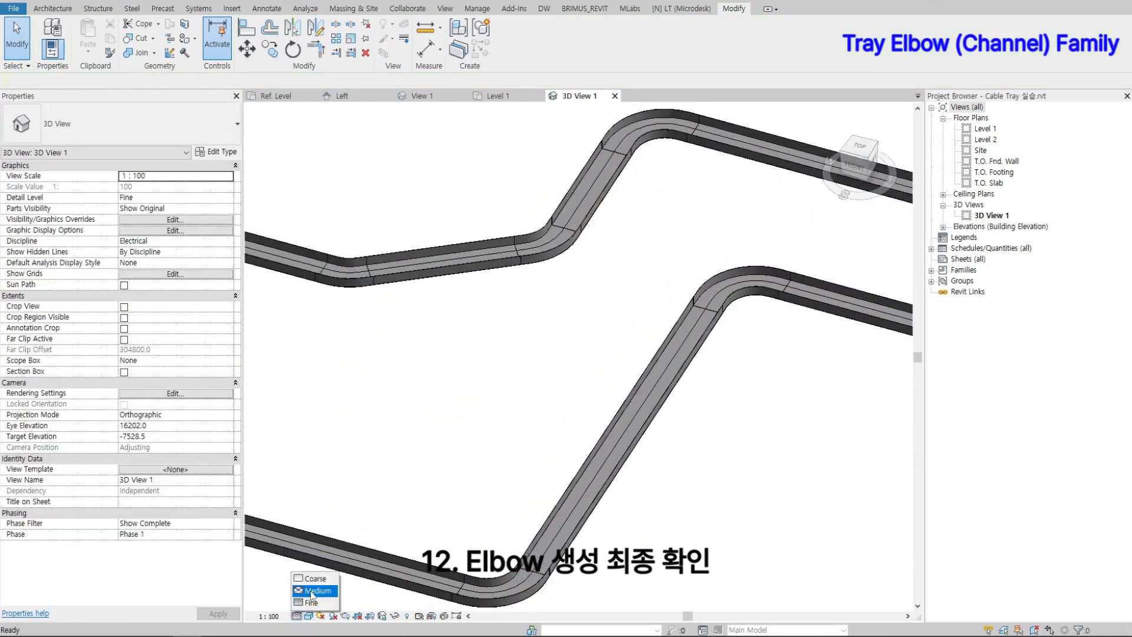
pyautogui.click(313, 590)
pyautogui.click(296, 616)
pyautogui.click(310, 602)
pyautogui.scroll(-3, 455, 443)
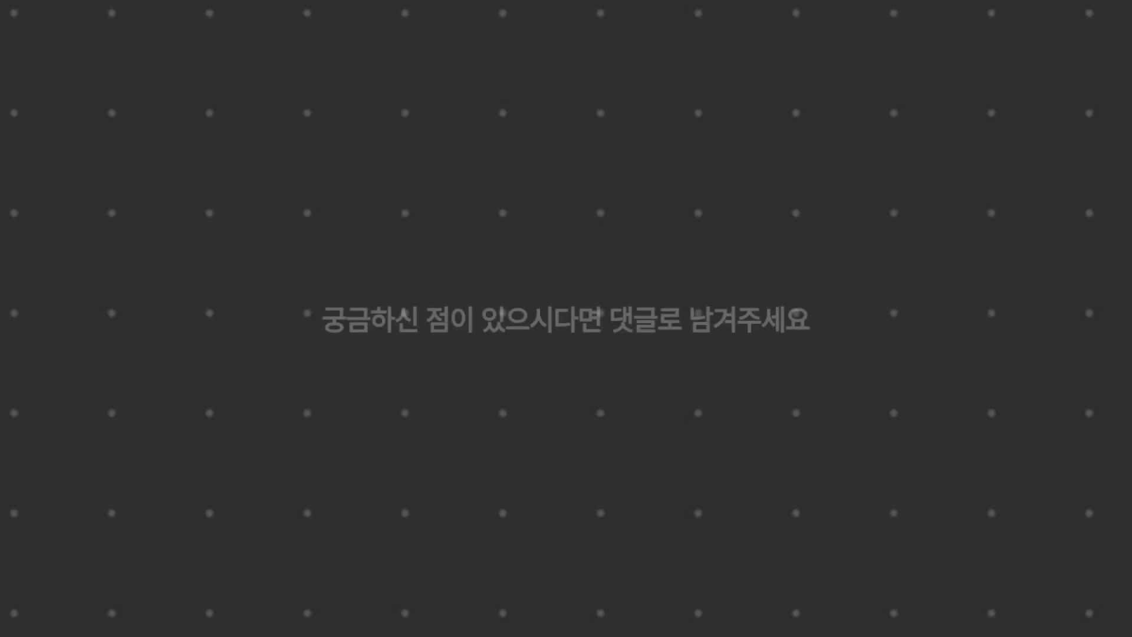